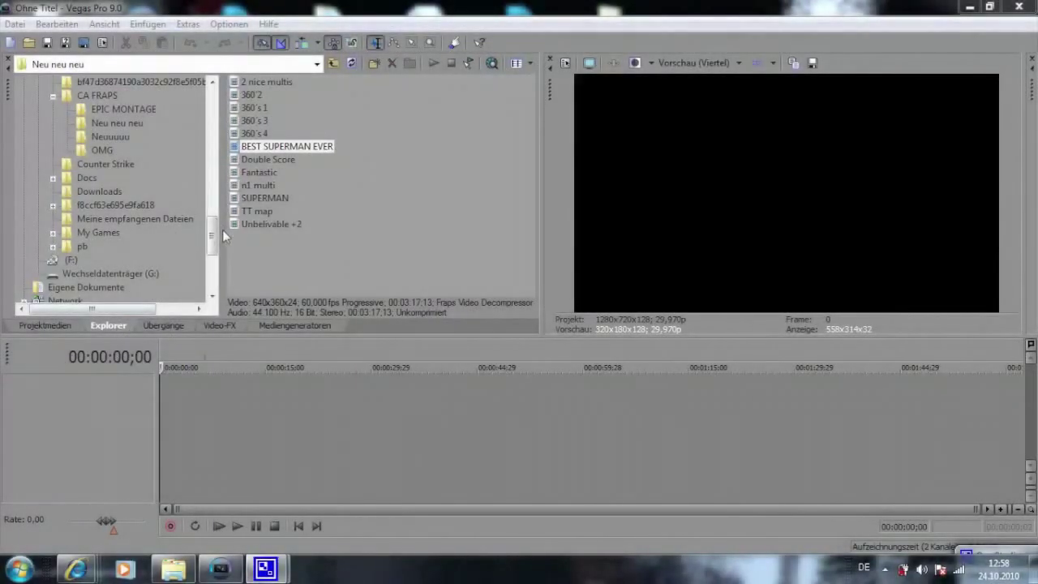
Drag the BEST SUPERMAN EVER recording from the Explorer onto the timeline
left_click_drag(212, 235, 212, 231)
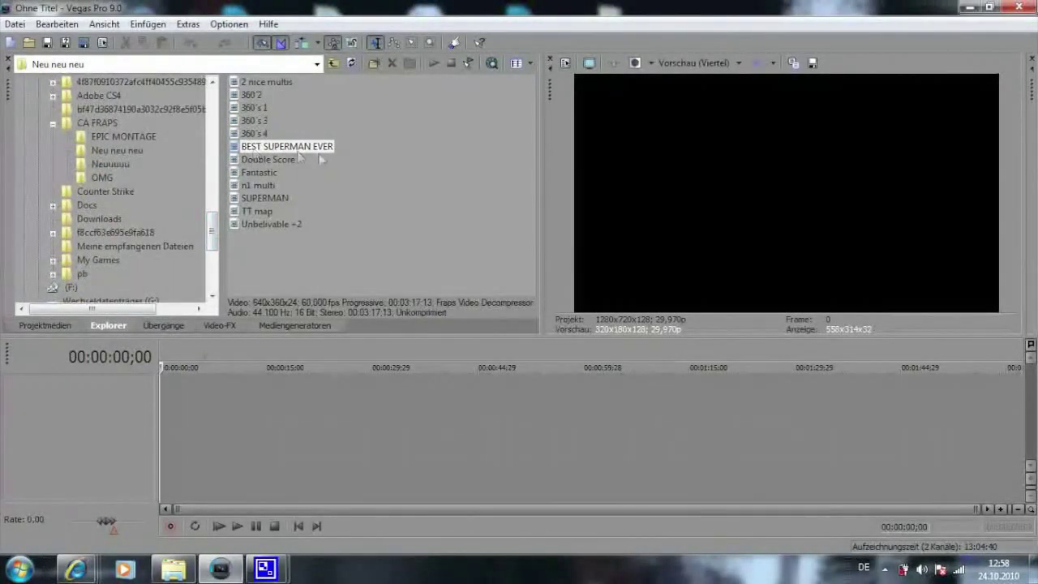
left_click_drag(298, 153, 373, 188)
left_click_drag(237, 395, 124, 396)
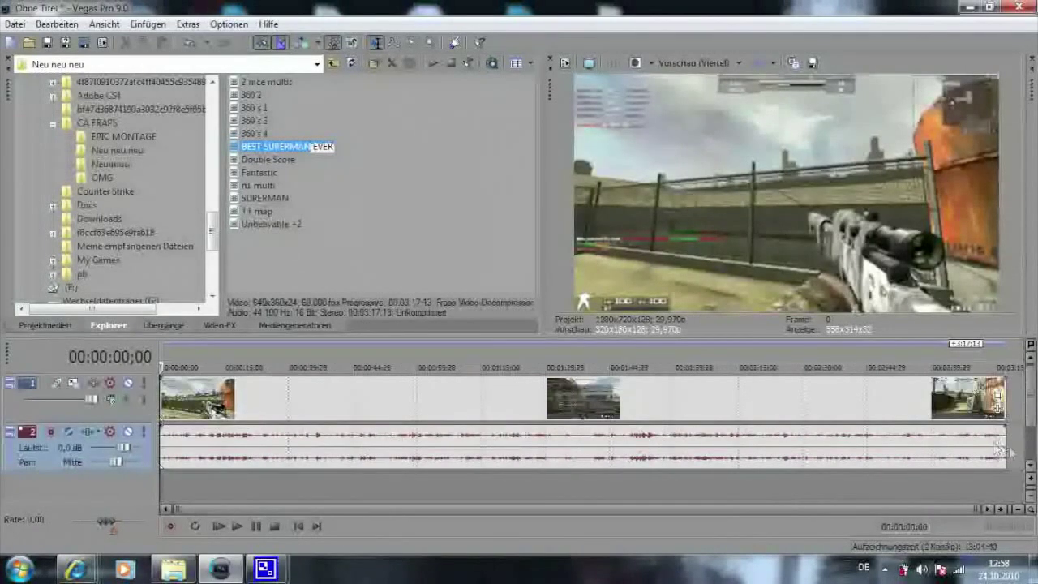
key("End")
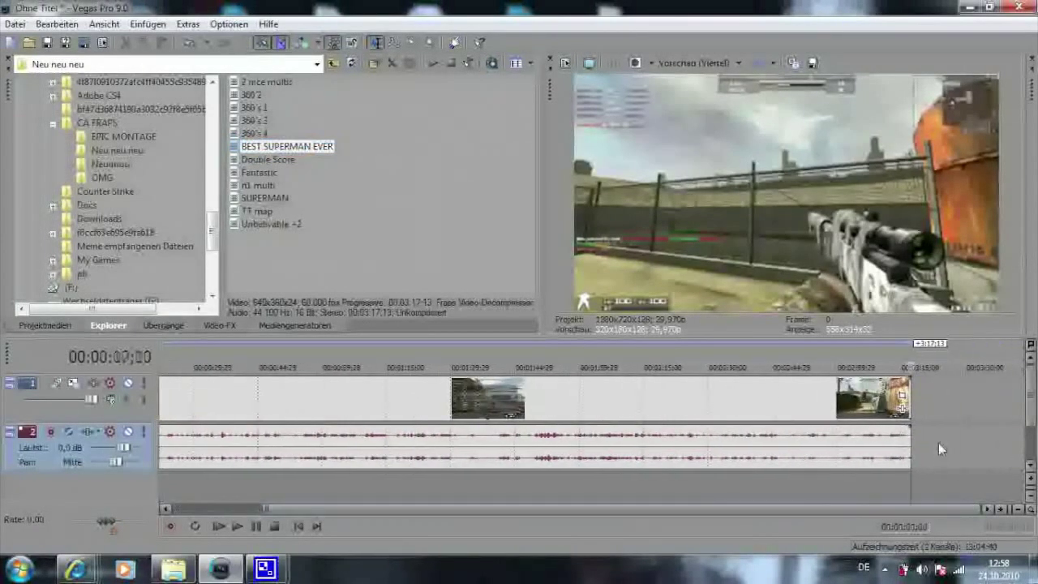
Delete the clip's audio track and shift the gameplay clip further along the timeline
right_click(938, 442)
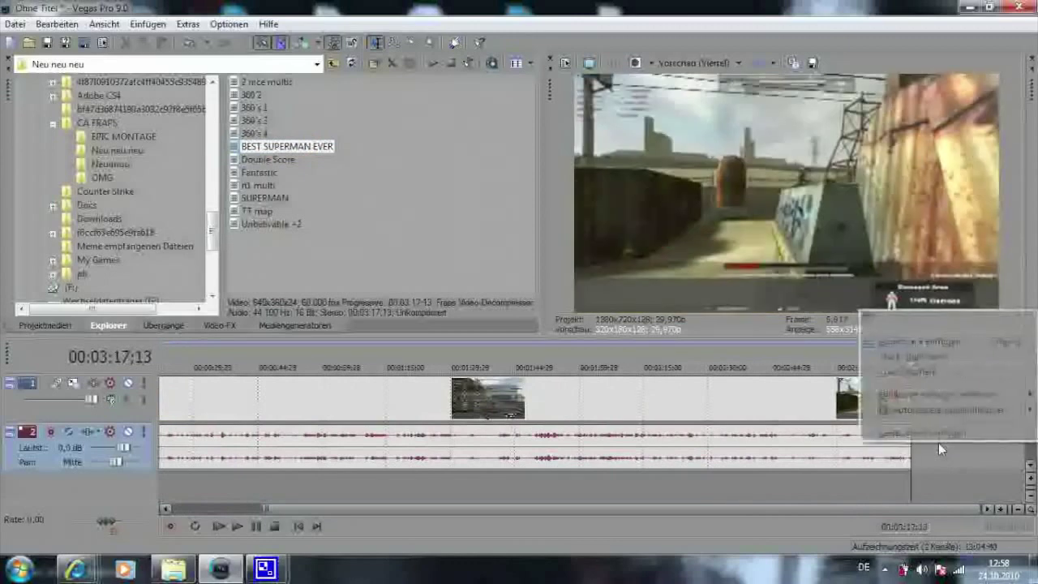
left_click(923, 377)
left_click(455, 449)
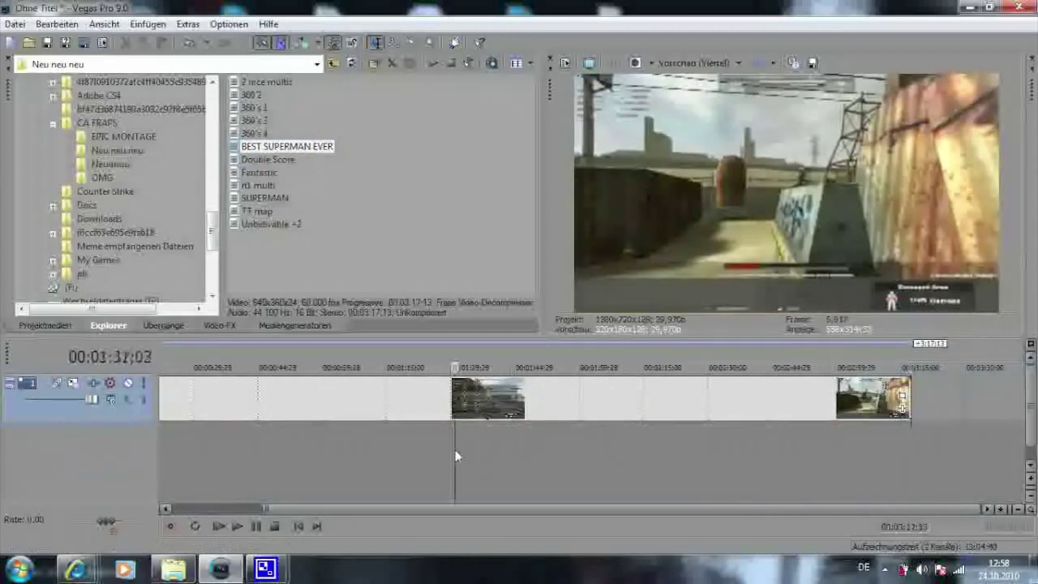
scroll(440, 511, "up", 3)
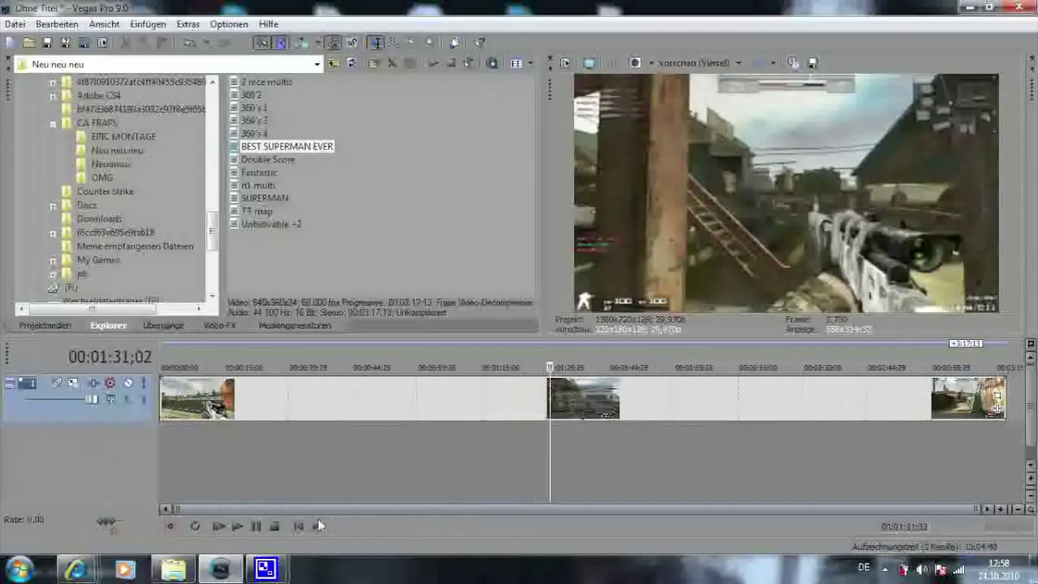
mouse_move(170, 401)
left_mouse_down()
mouse_move(781, 415)
mouse_move(953, 398)
left_mouse_up()
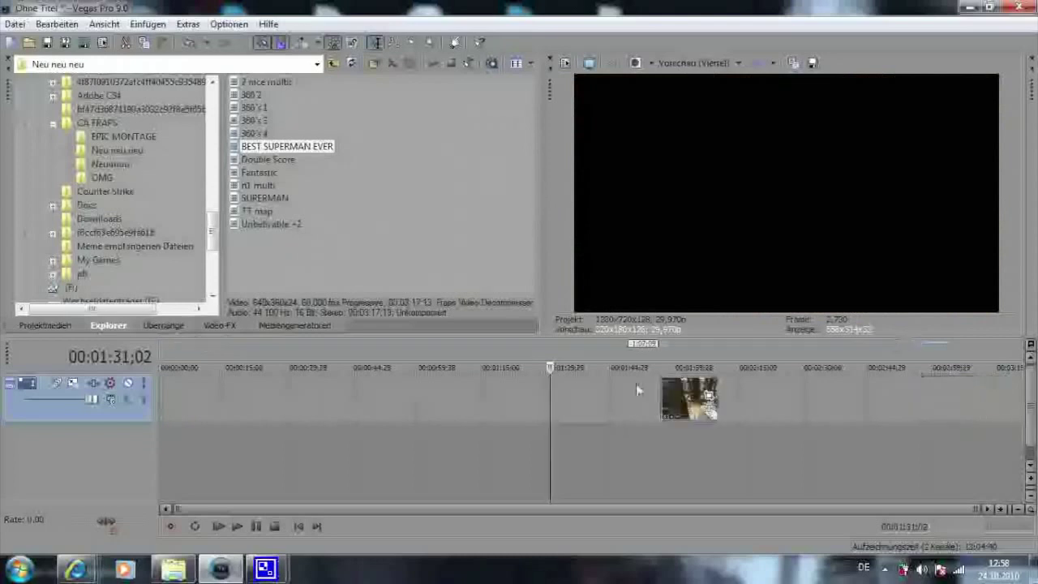
Move the remaining gameplay events back to 00:00:00 and close the gaps between them
left_click_drag(953, 399, 166, 397)
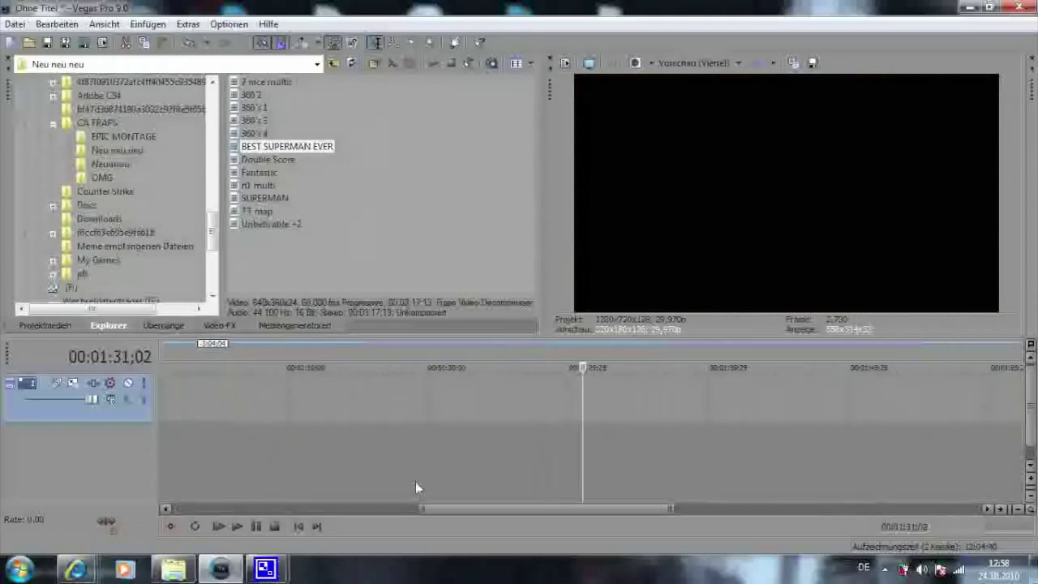
scroll(416, 482, "up", 2)
scroll(384, 506, "up", 3)
scroll(329, 484, "up", 3)
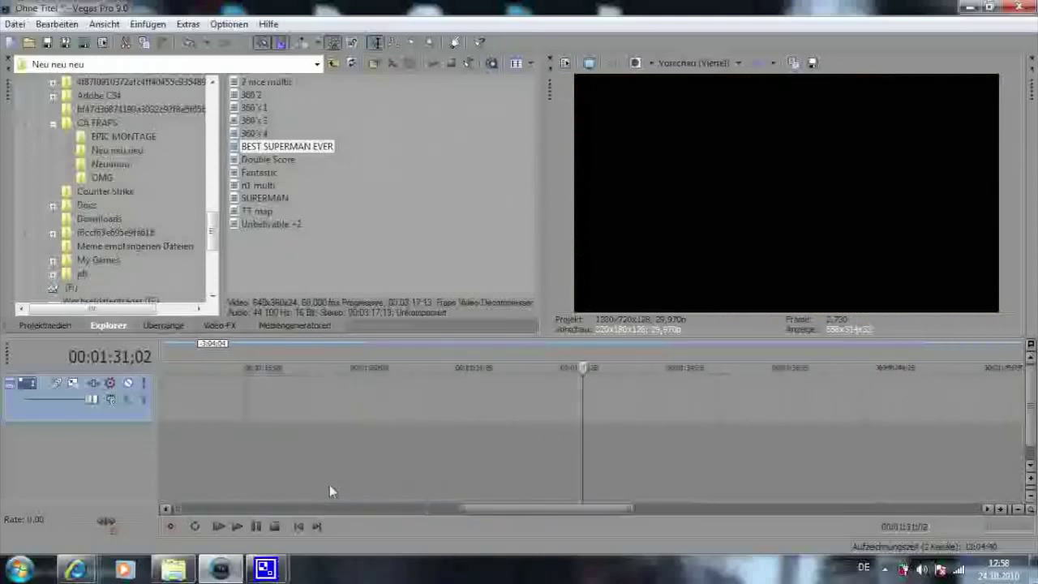
scroll(340, 510, "up", 2)
left_click_drag(340, 512, 186, 509)
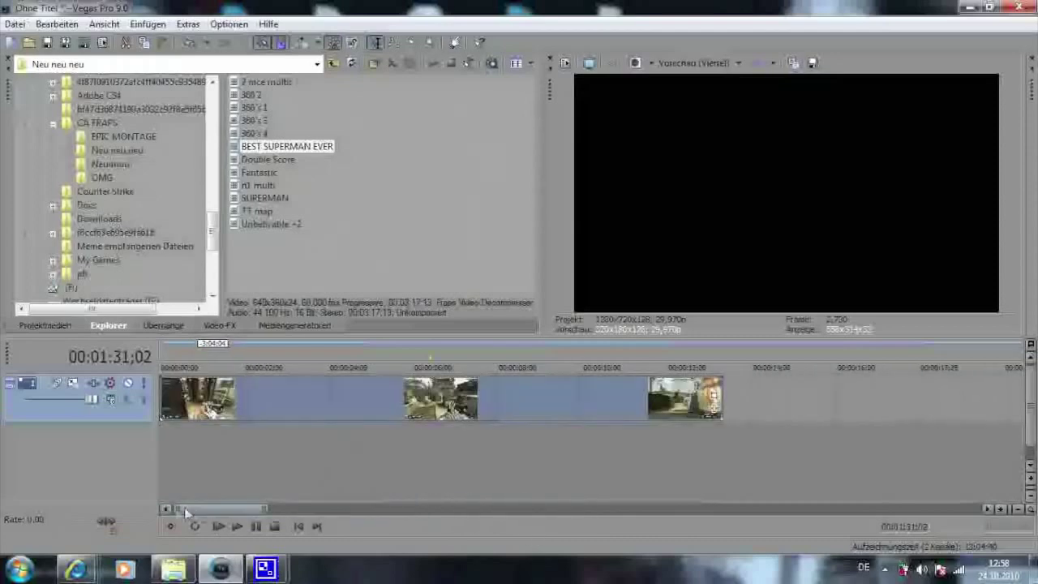
left_click_drag(726, 393, 566, 413)
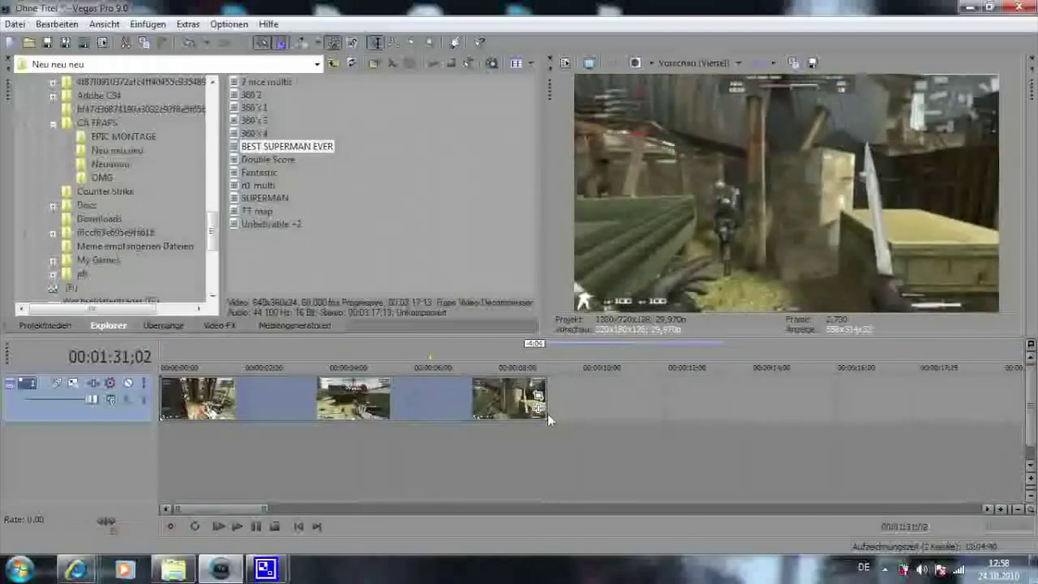
left_click_drag(566, 413, 539, 417)
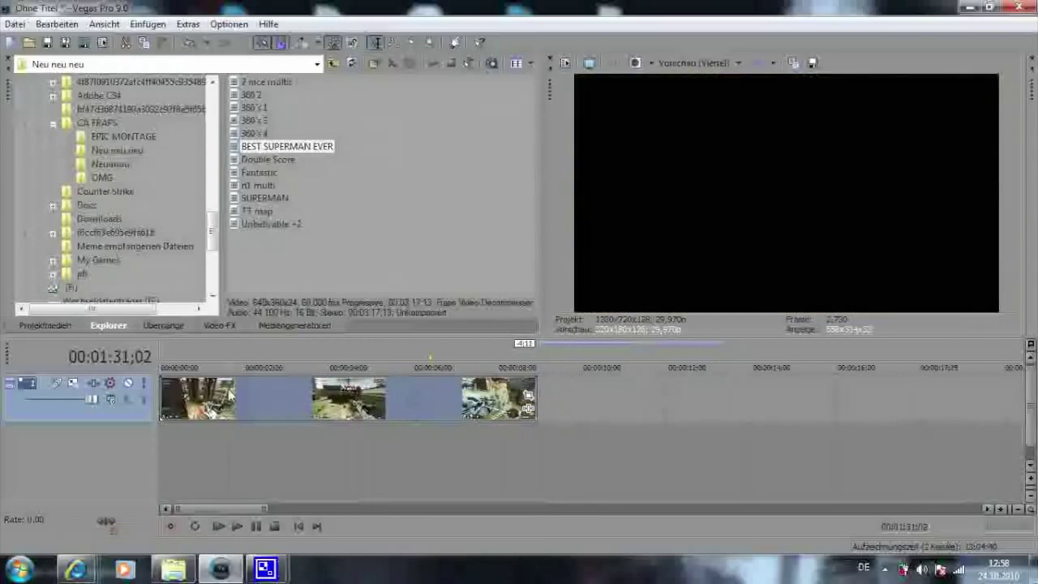
Split the first gameplay event at 00:00:02;03
left_click(230, 395)
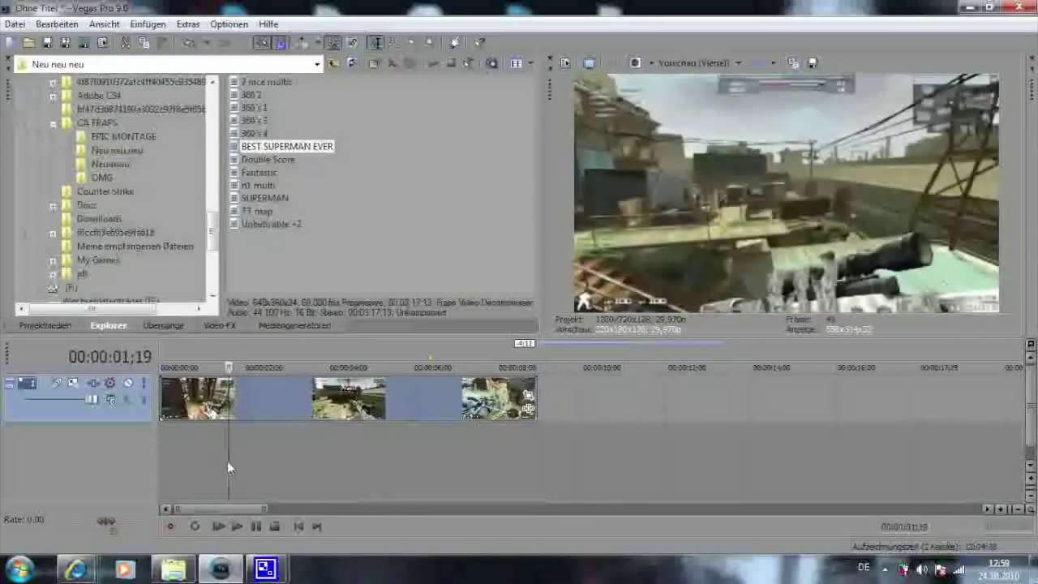
mouse_move(227, 460)
left_mouse_down()
mouse_move(284, 465)
mouse_move(248, 467)
left_mouse_up()
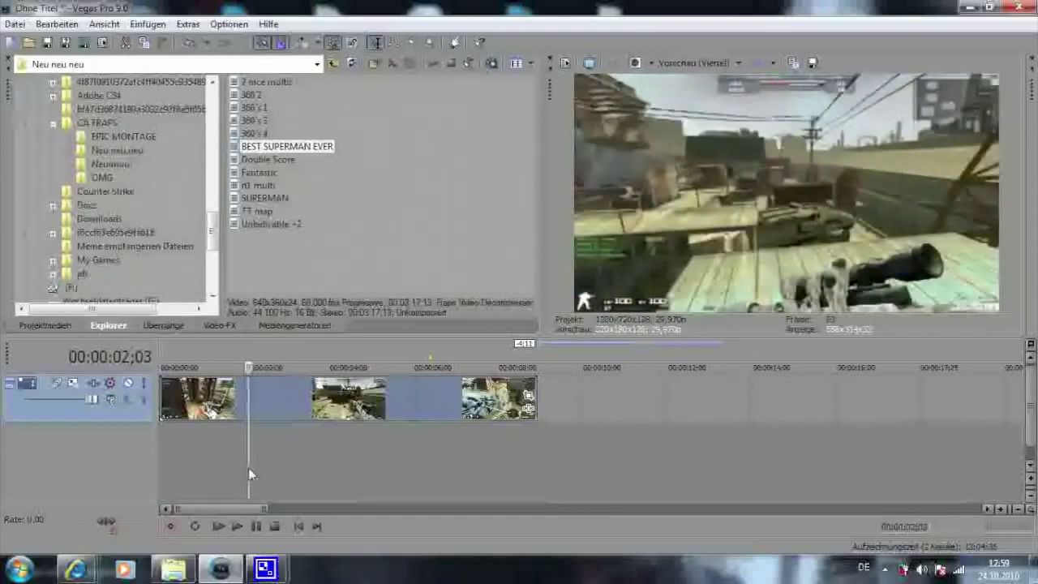
key("s")
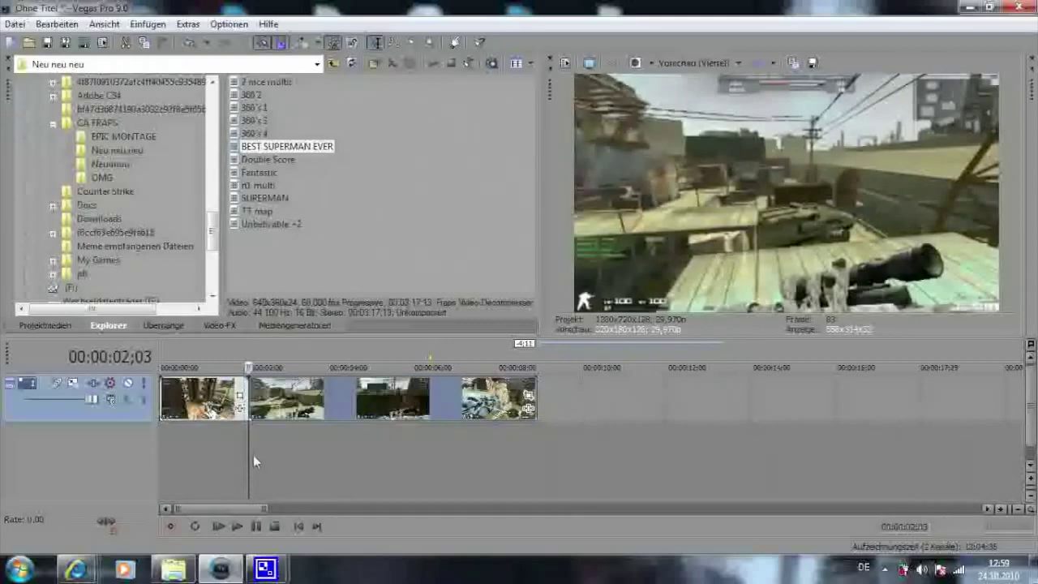
Split the gameplay at the next cut point and at the kill frame 00:00:03;14, moving later pieces right
mouse_move(248, 455)
left_mouse_down()
mouse_move(308, 465)
mouse_move(327, 457)
left_mouse_up()
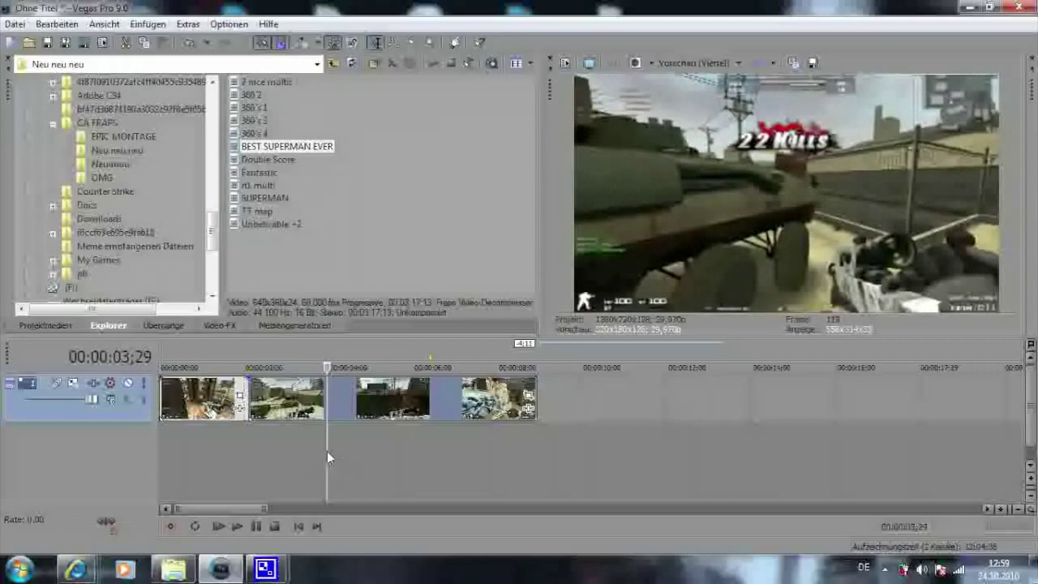
key("s")
left_click_drag(379, 412, 698, 412)
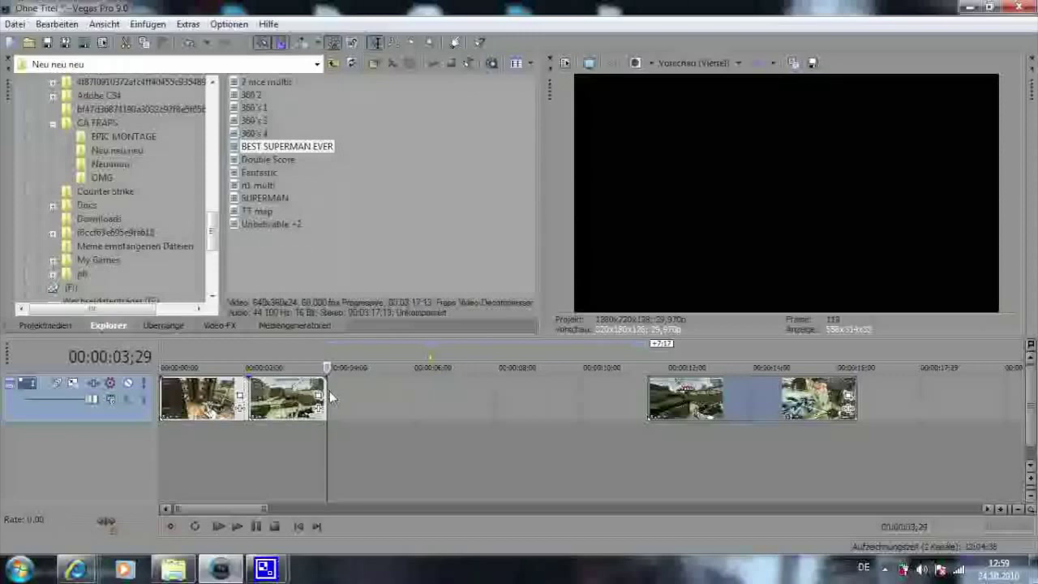
left_click(301, 397)
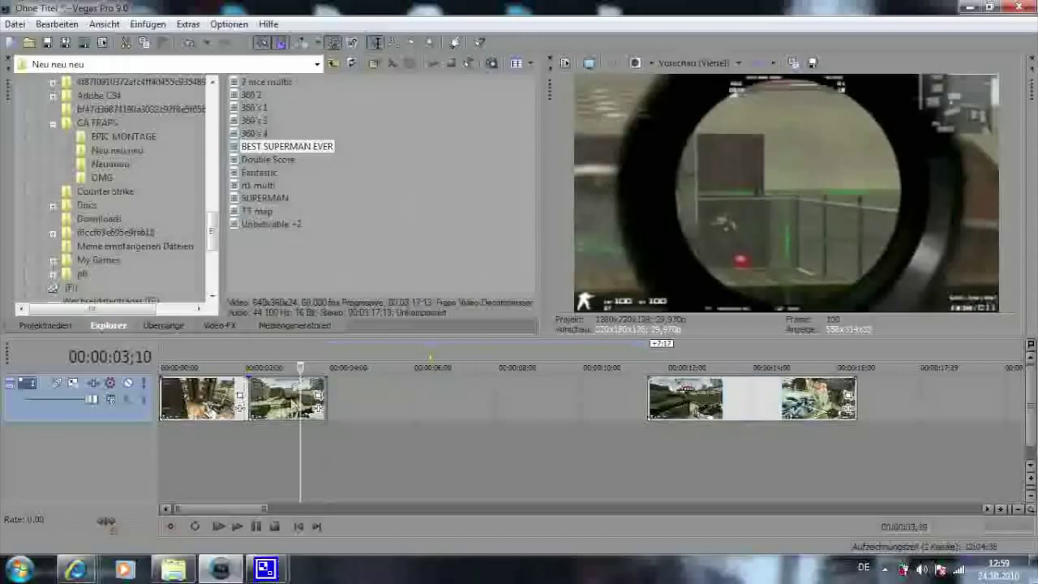
left_click_drag(302, 438, 304, 439)
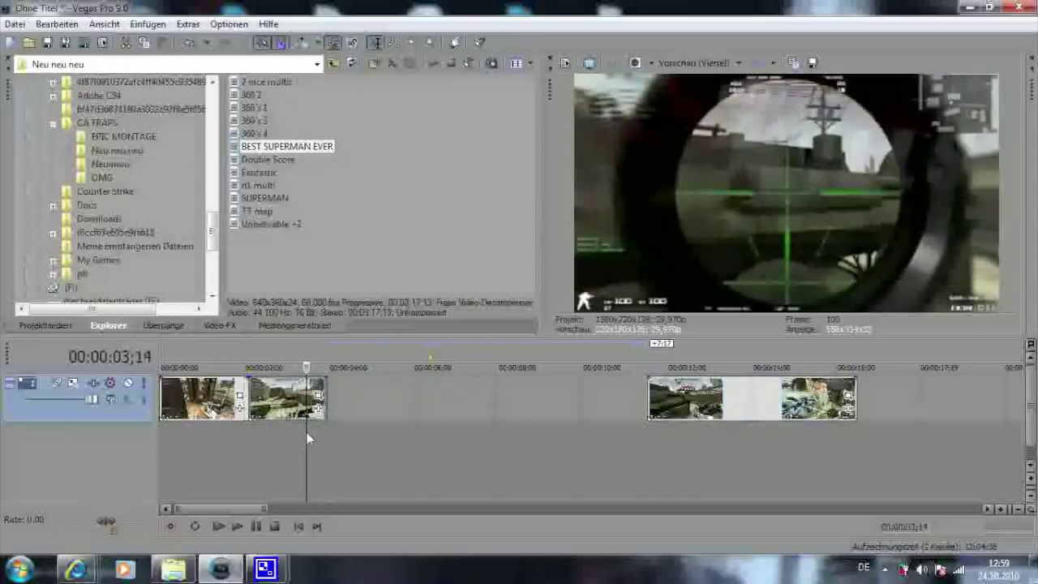
left_click_drag(303, 435, 307, 434)
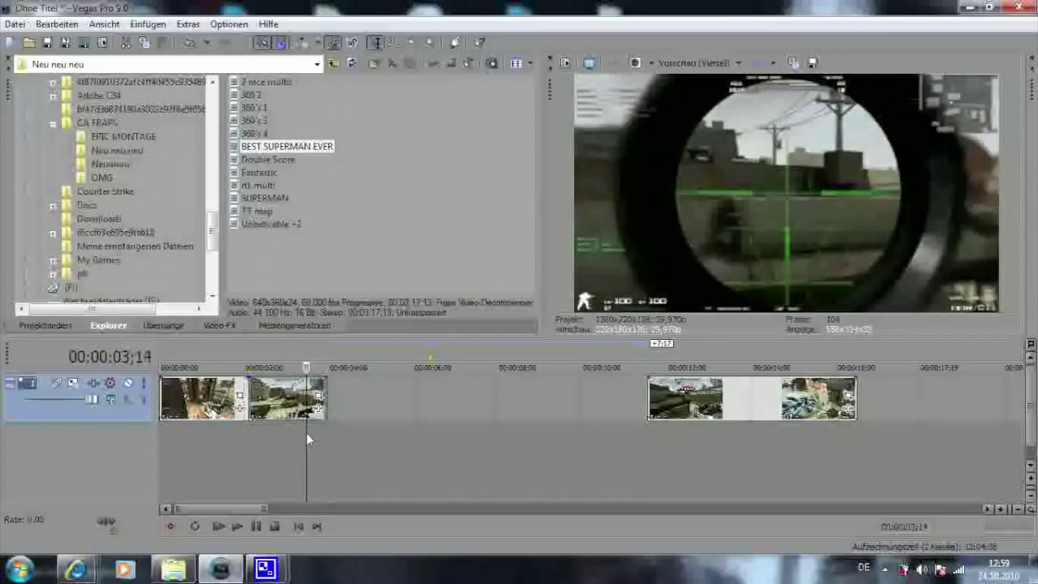
key("s")
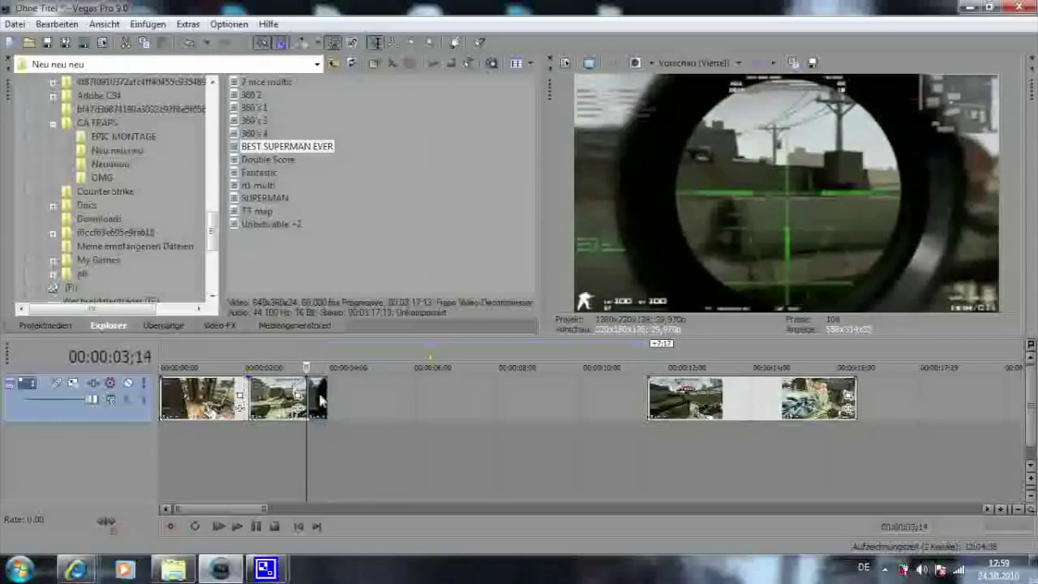
left_click_drag(317, 401, 634, 397)
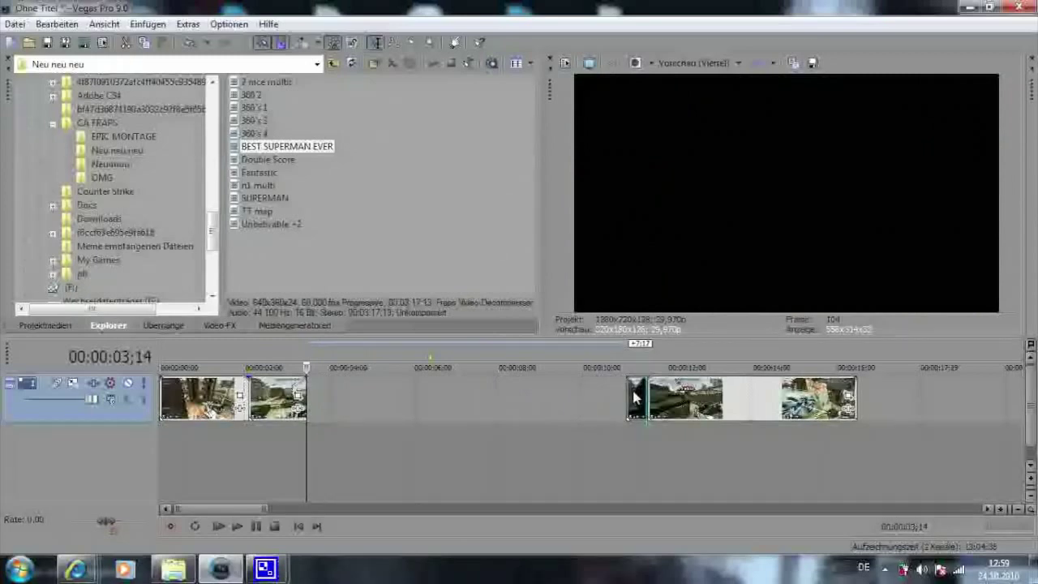
Stretch the kill event into slow motion and pull the later clips up against it
left_click(279, 401)
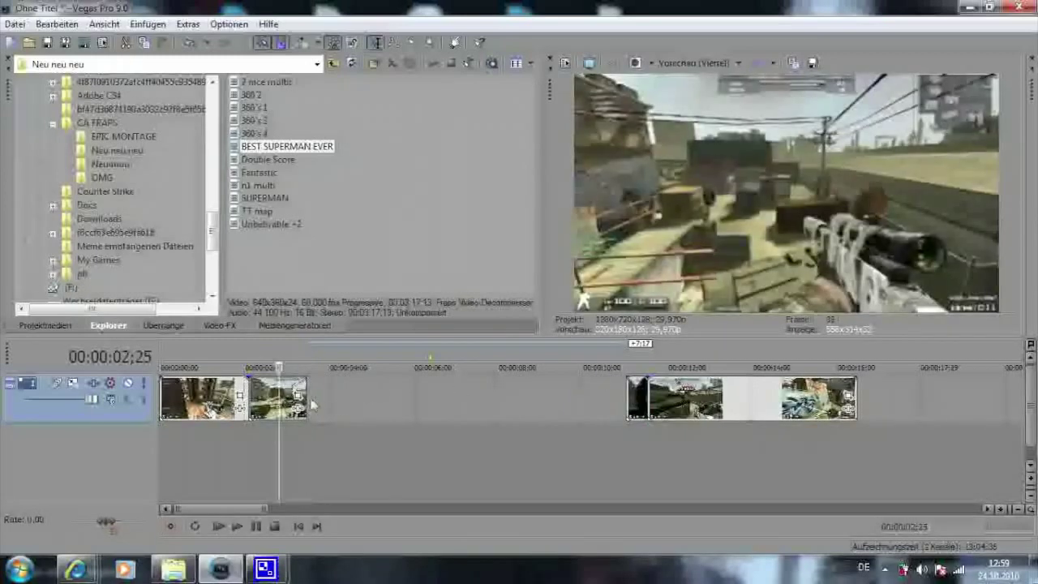
mouse_move(308, 402)
left_mouse_down()
mouse_move(578, 404)
mouse_move(484, 397)
left_mouse_up()
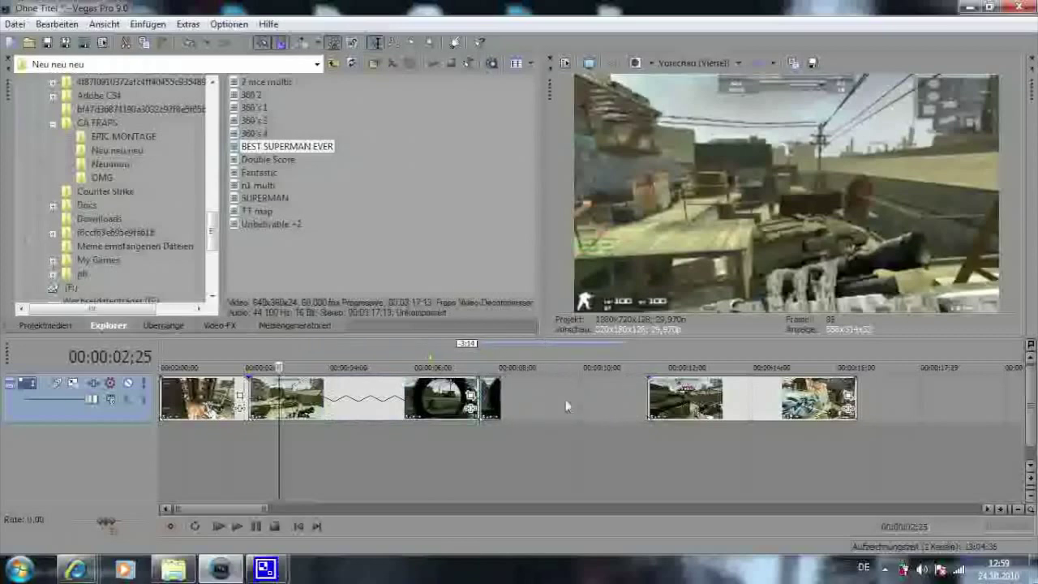
left_click_drag(703, 409, 561, 413)
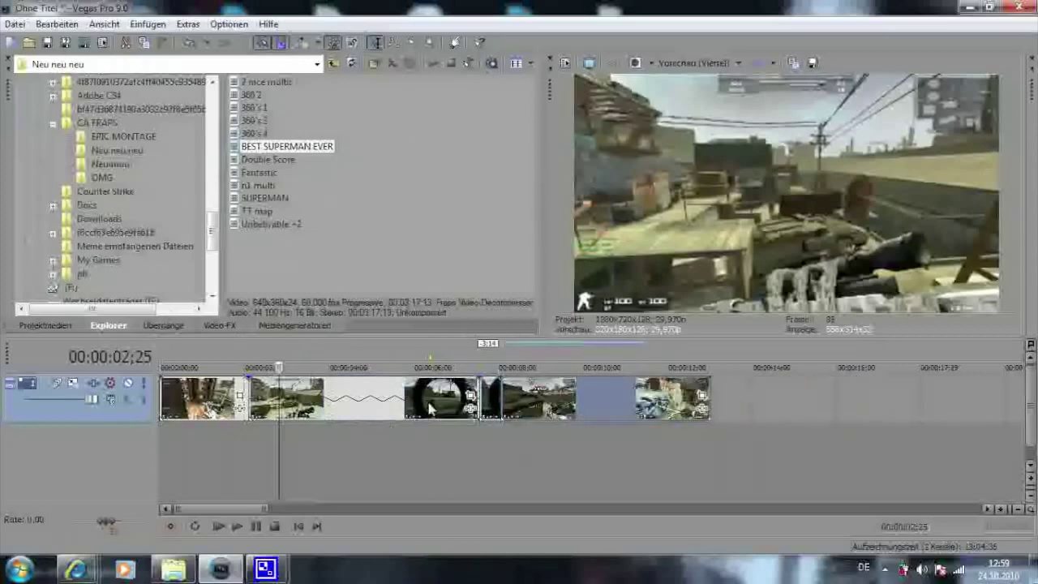
mouse_move(280, 456)
left_mouse_down()
mouse_move(547, 454)
mouse_move(445, 447)
mouse_move(390, 459)
left_mouse_up()
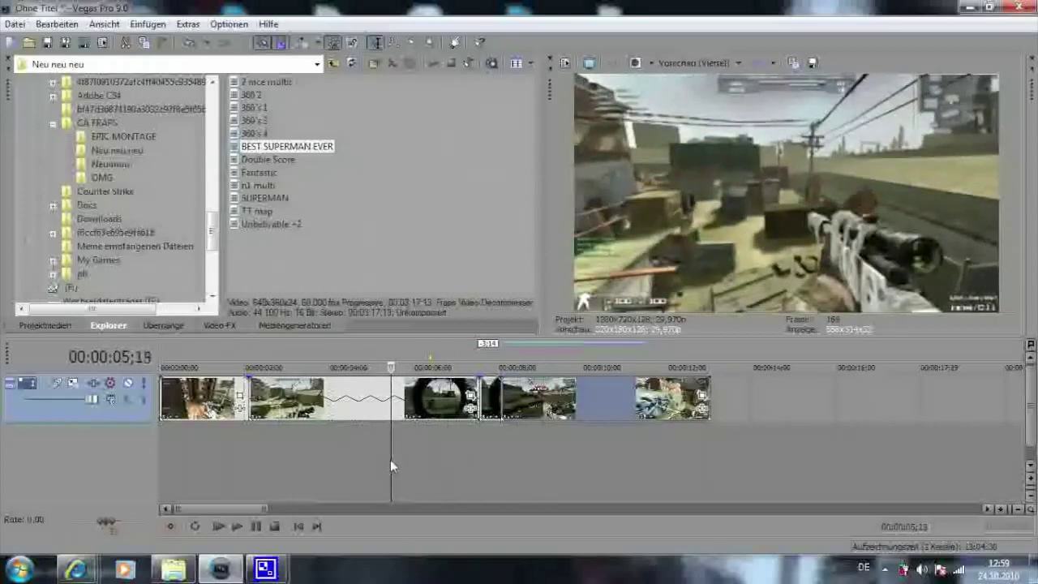
Apply the HSL Adjust 'Entsättigen' preset to the gameplay clip
left_click(218, 326)
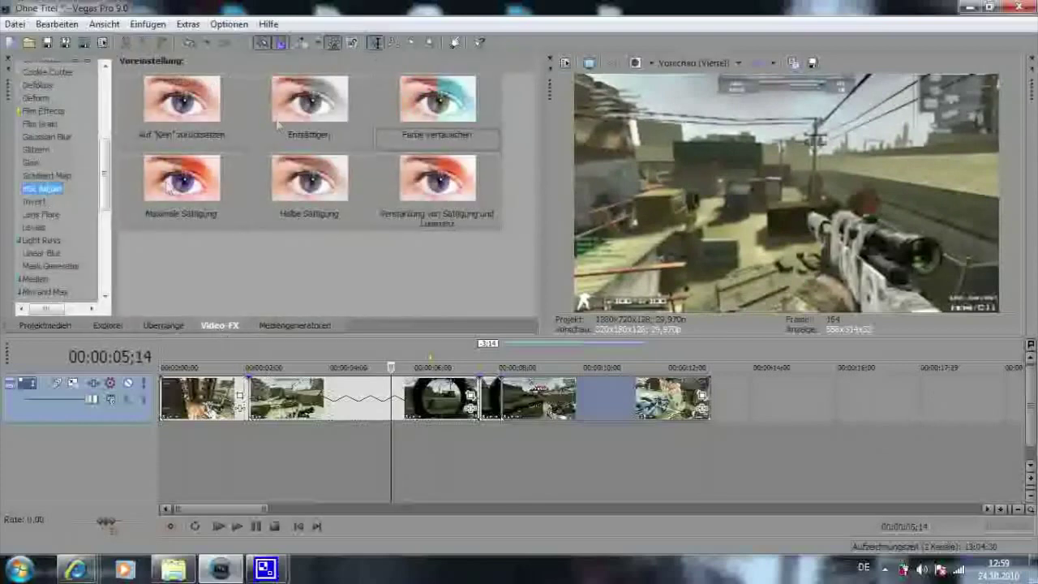
scroll(33, 193, "up", 1)
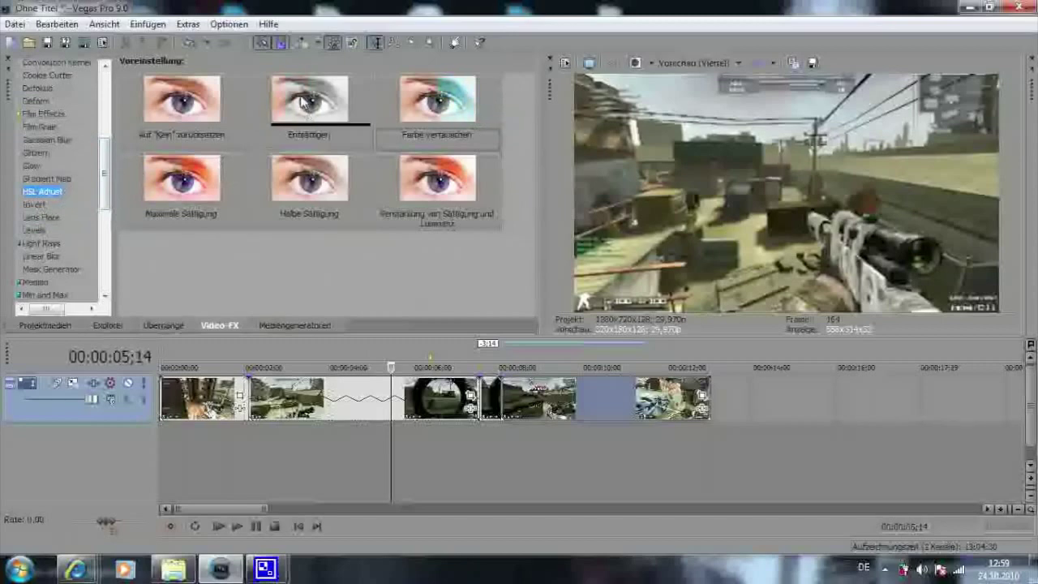
left_click(319, 139)
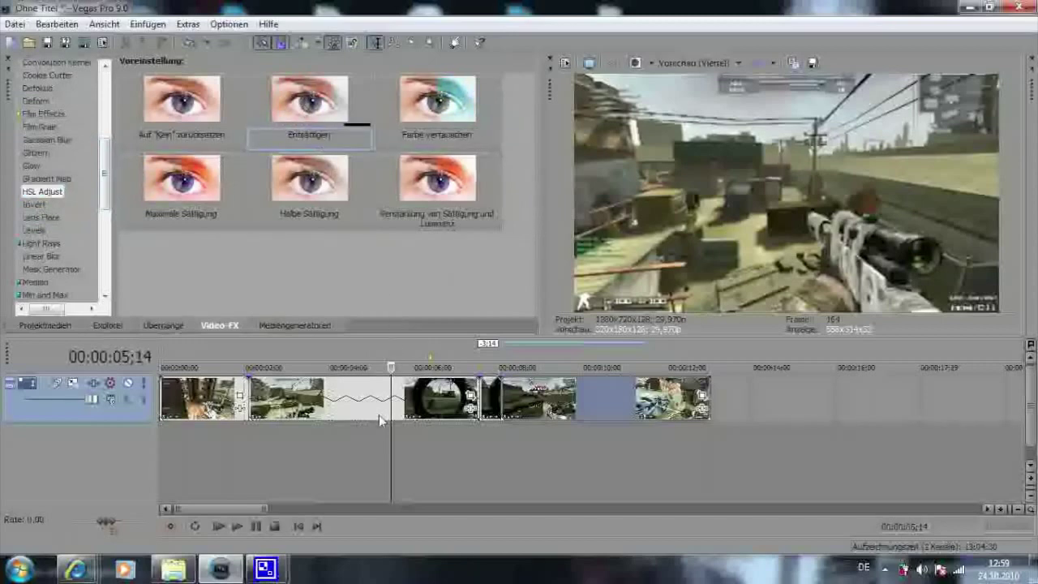
left_click_drag(381, 414, 379, 414)
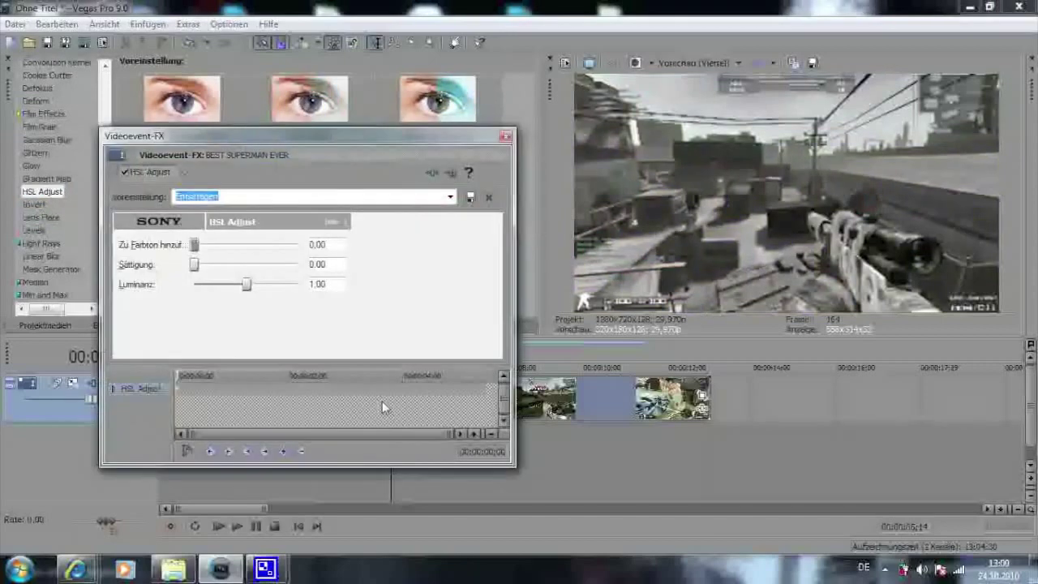
Keyframe saturation from 0.91 down to 0.00 and back to 0.91 at the scope shot
left_click(182, 378)
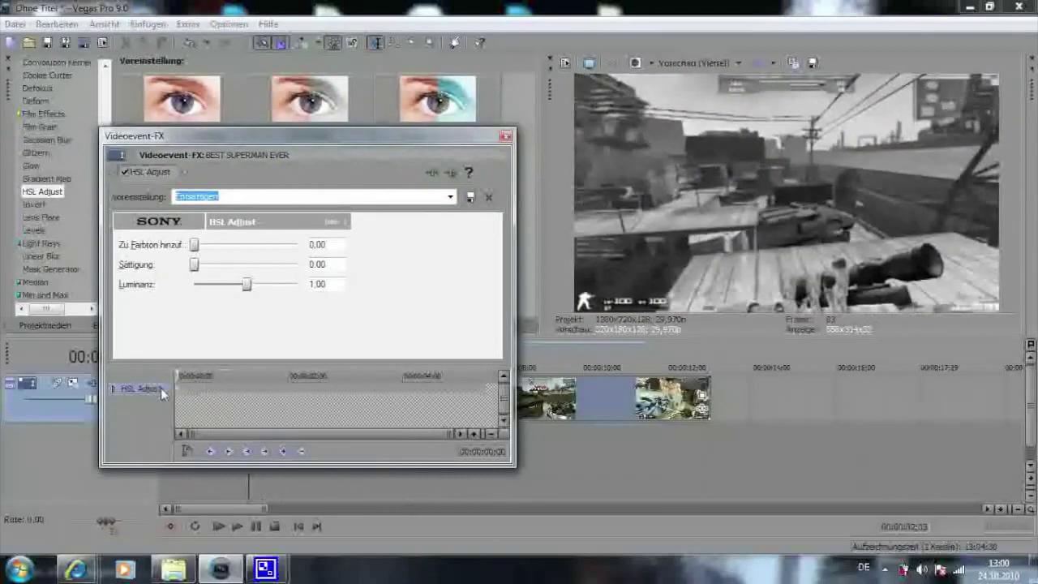
left_click_drag(195, 265, 241, 266)
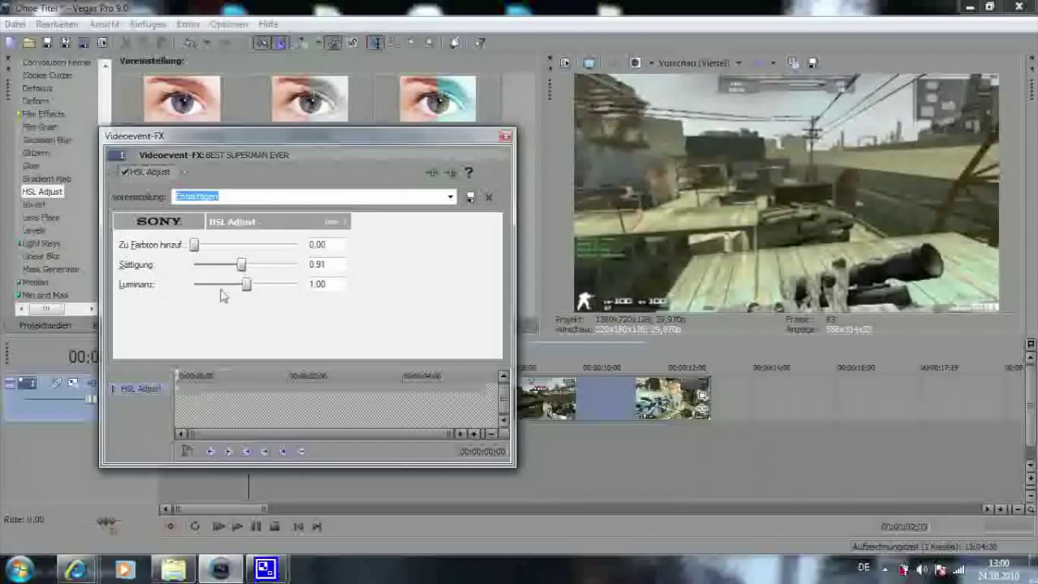
left_click_drag(193, 375, 312, 379)
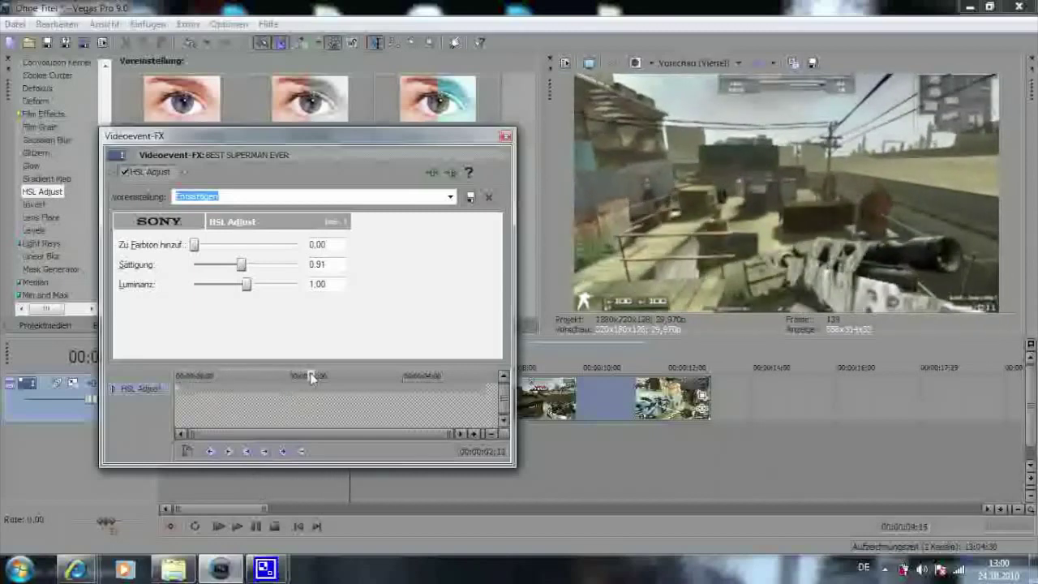
left_click_drag(240, 264, 106, 298)
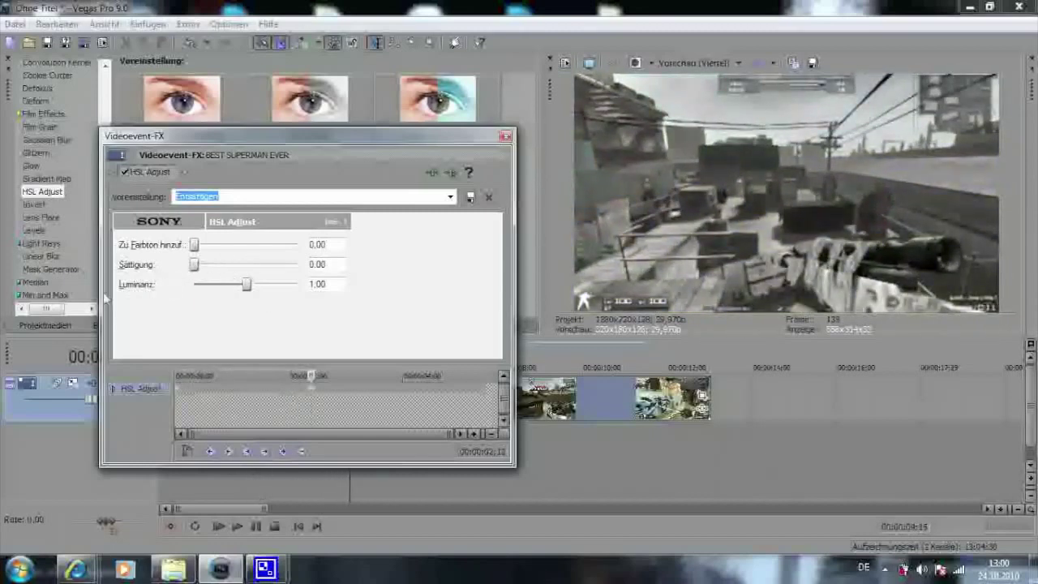
mouse_move(320, 389)
left_mouse_down()
mouse_move(459, 388)
mouse_move(452, 391)
left_mouse_up()
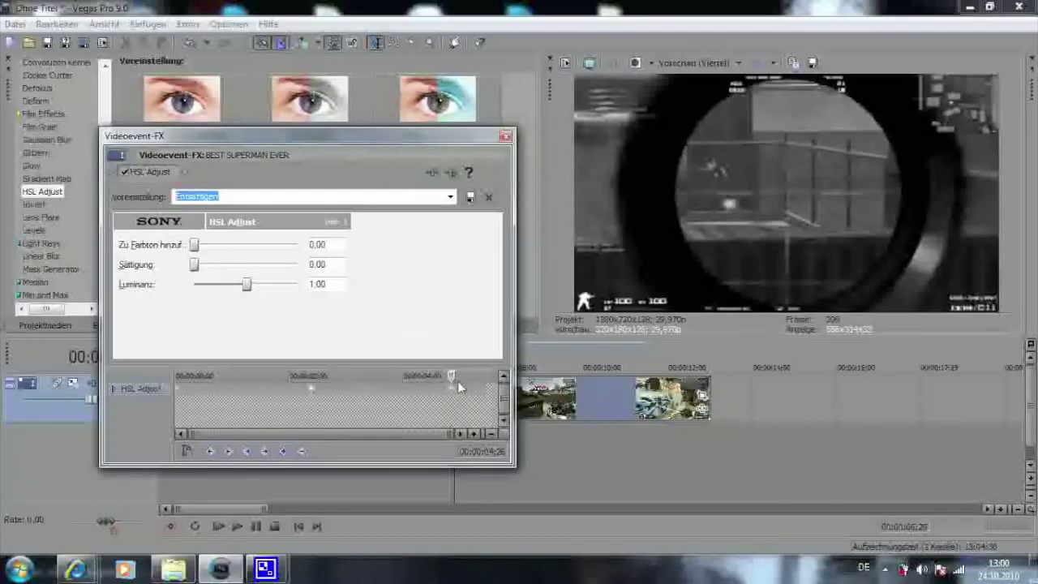
left_click_drag(458, 383, 467, 382)
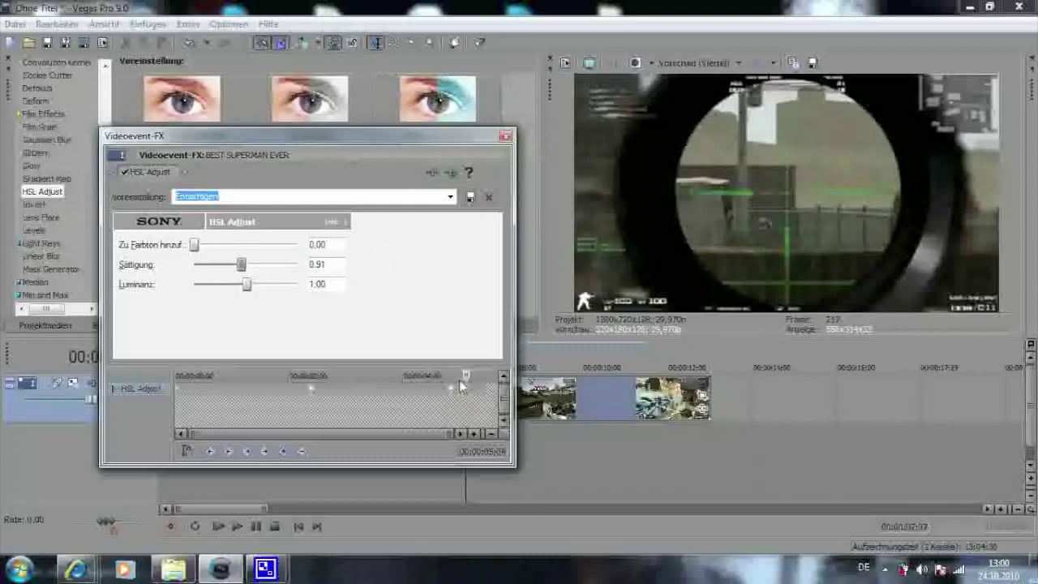
left_click_drag(460, 385, 485, 383)
left_click(506, 136)
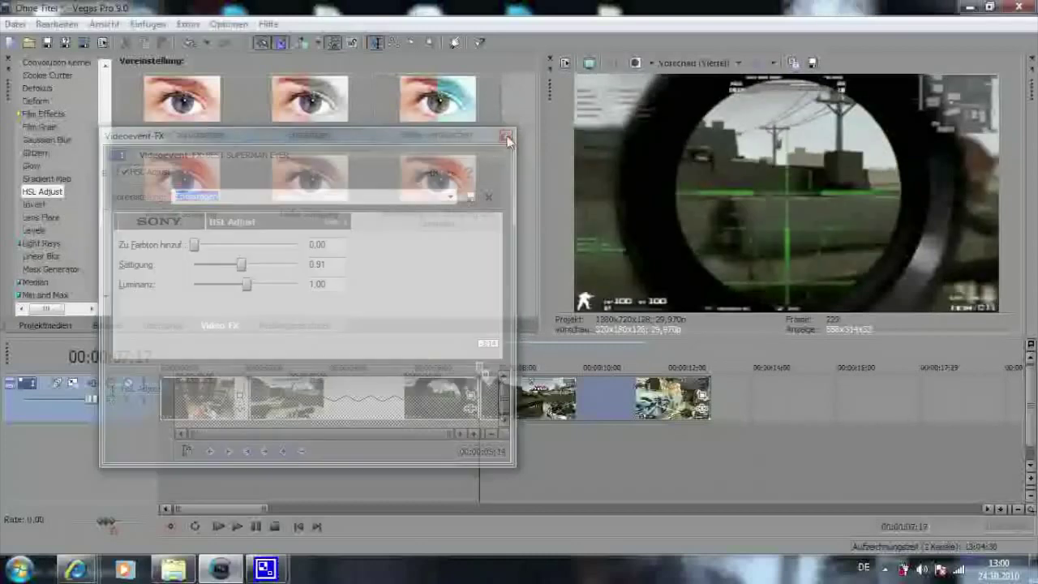
Review the desaturated slow-motion section and add a new video track above the gameplay
left_click(256, 478)
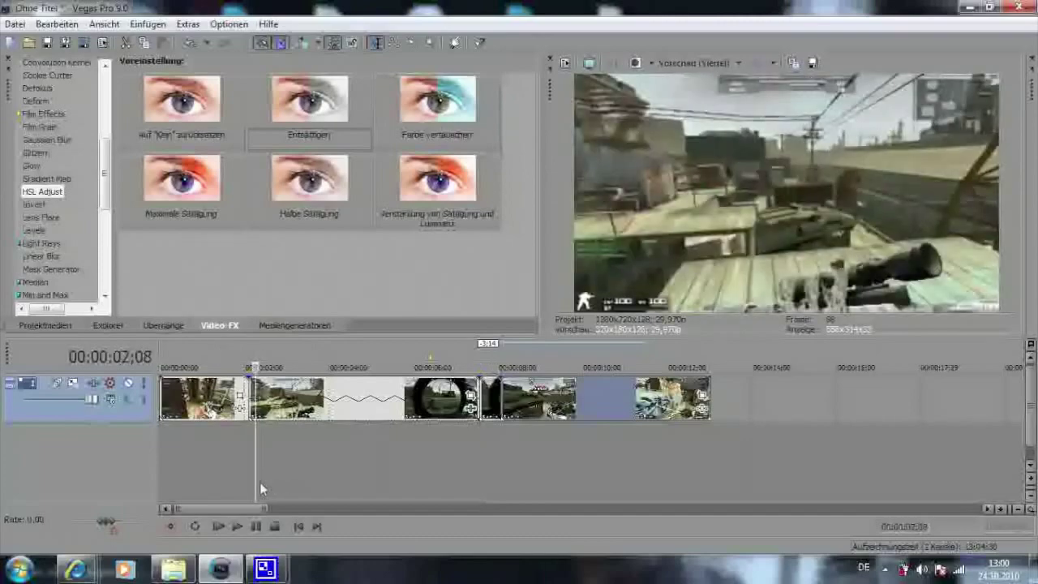
mouse_move(257, 481)
left_mouse_down()
mouse_move(505, 478)
mouse_move(300, 478)
mouse_move(444, 471)
left_mouse_up()
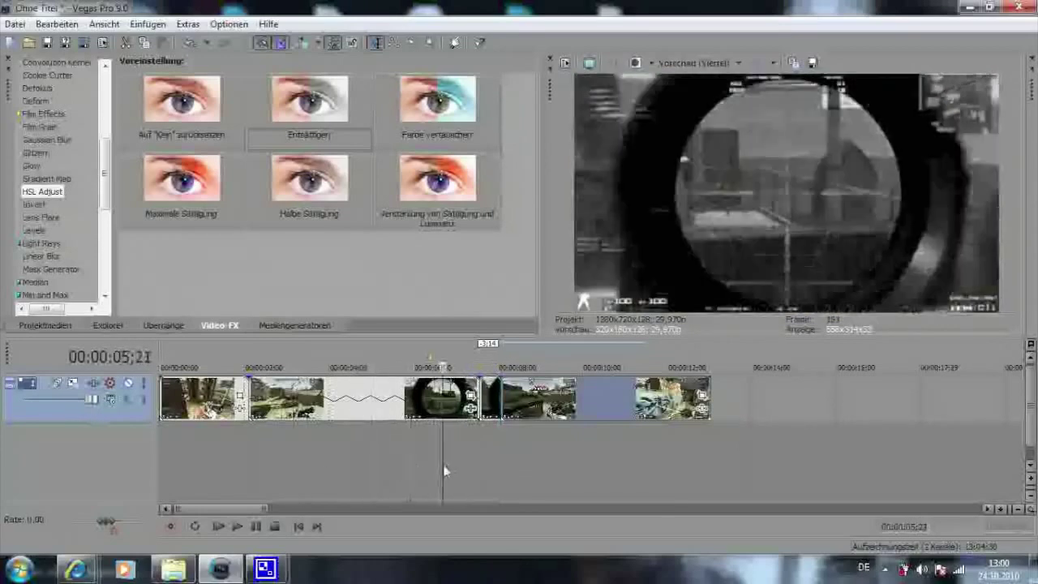
right_click(753, 402)
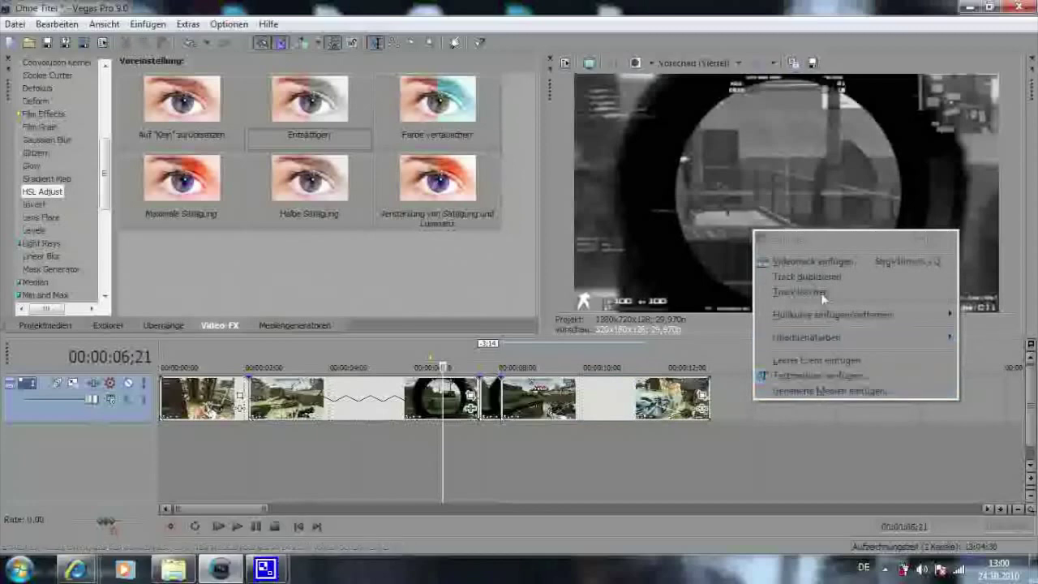
left_click(813, 261)
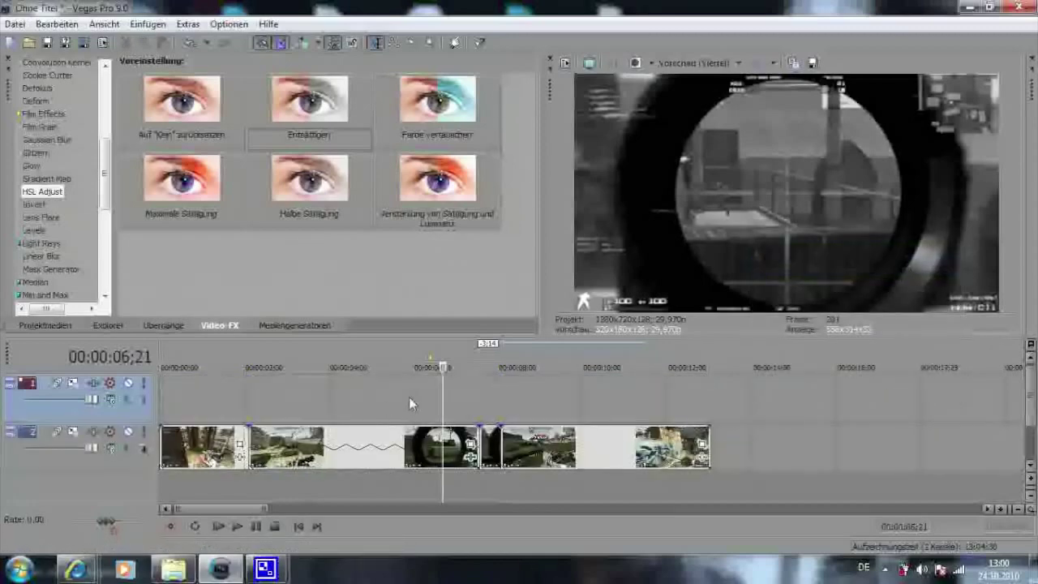
Place the Circle image from the Desktop onto the new top track near 05;27
left_click(408, 396)
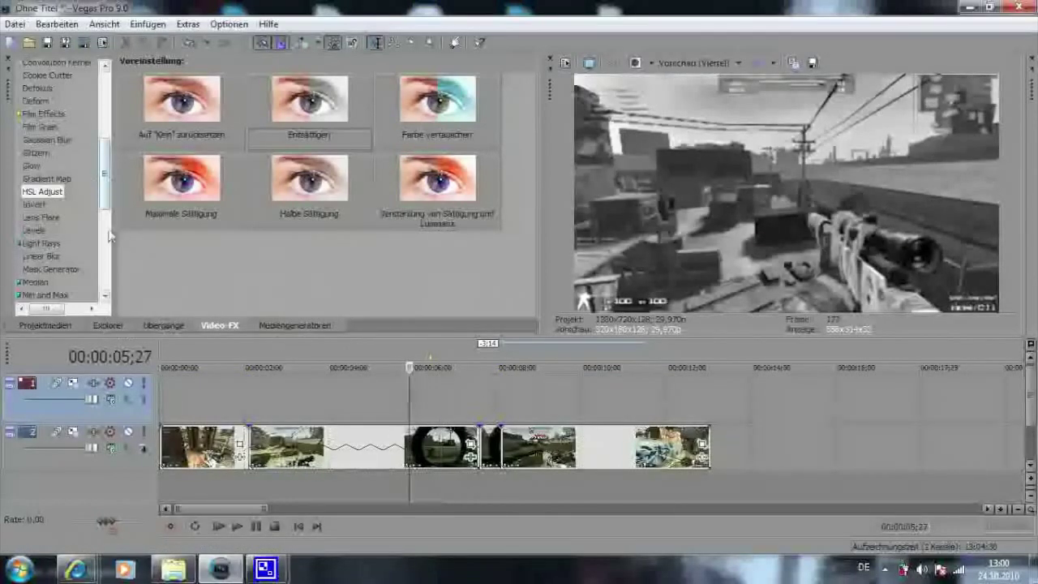
left_click(109, 325)
left_click_drag(213, 235, 203, 107)
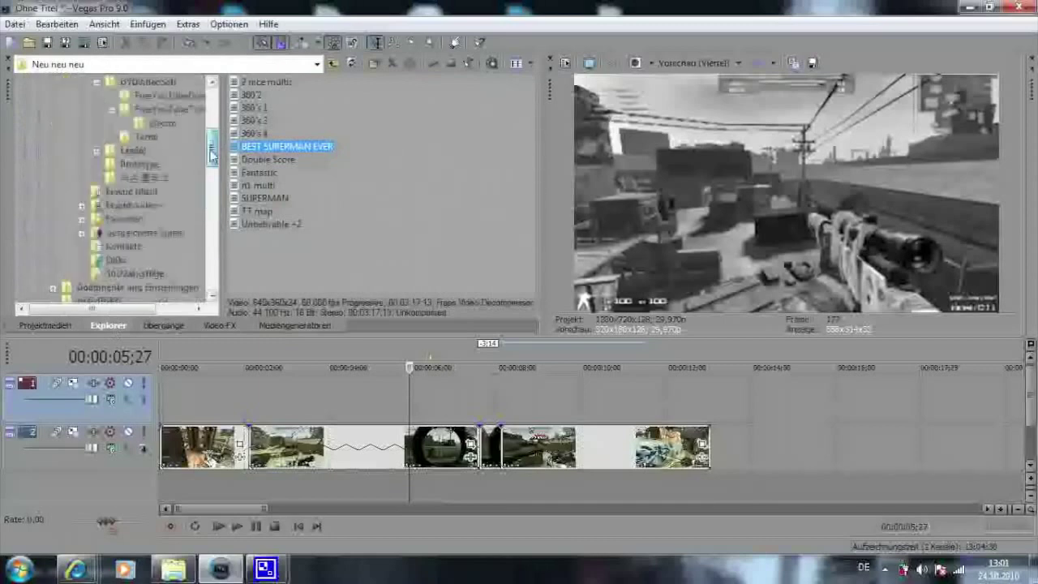
left_click(51, 82)
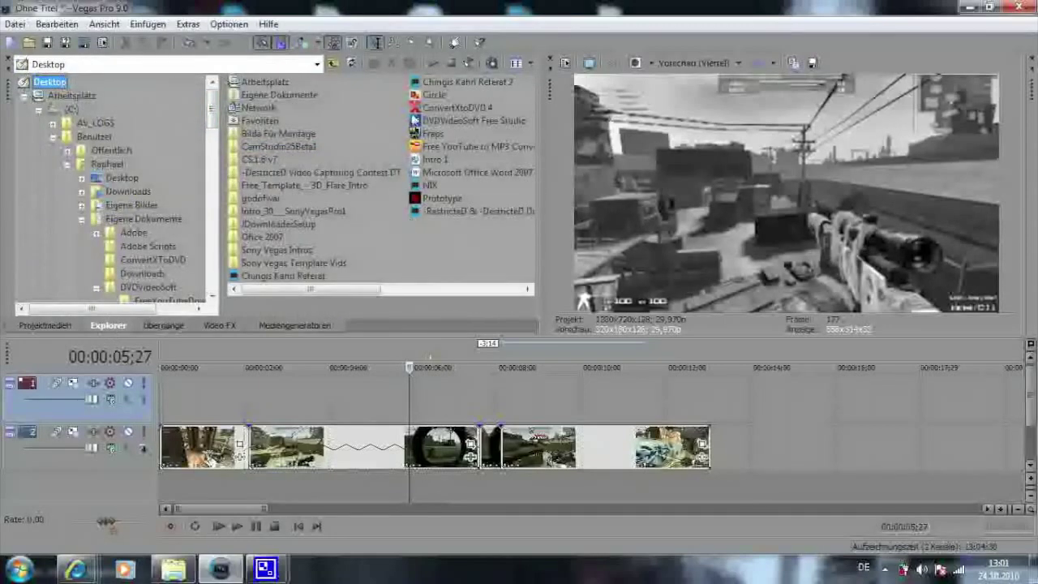
left_click(433, 94)
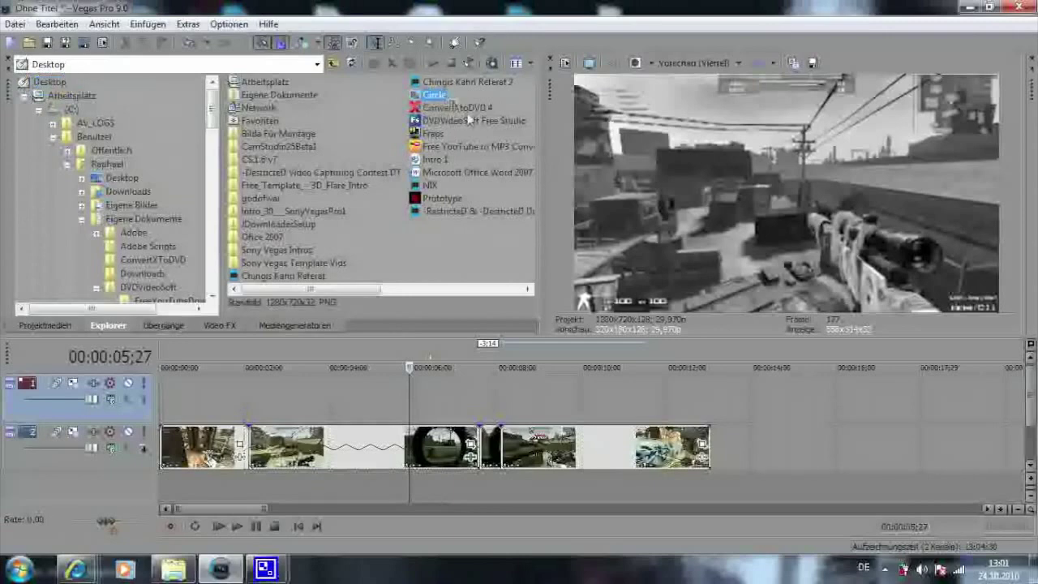
left_click_drag(454, 406, 454, 410)
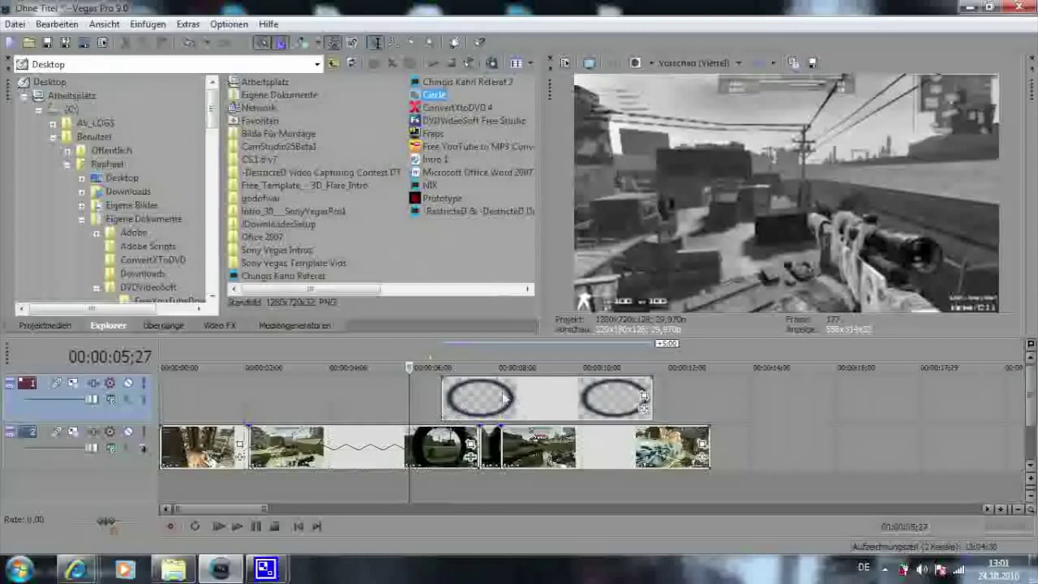
Align the Circle clip with the sniper-scope frame and shorten it to a brief flash
left_click_drag(504, 397, 523, 397)
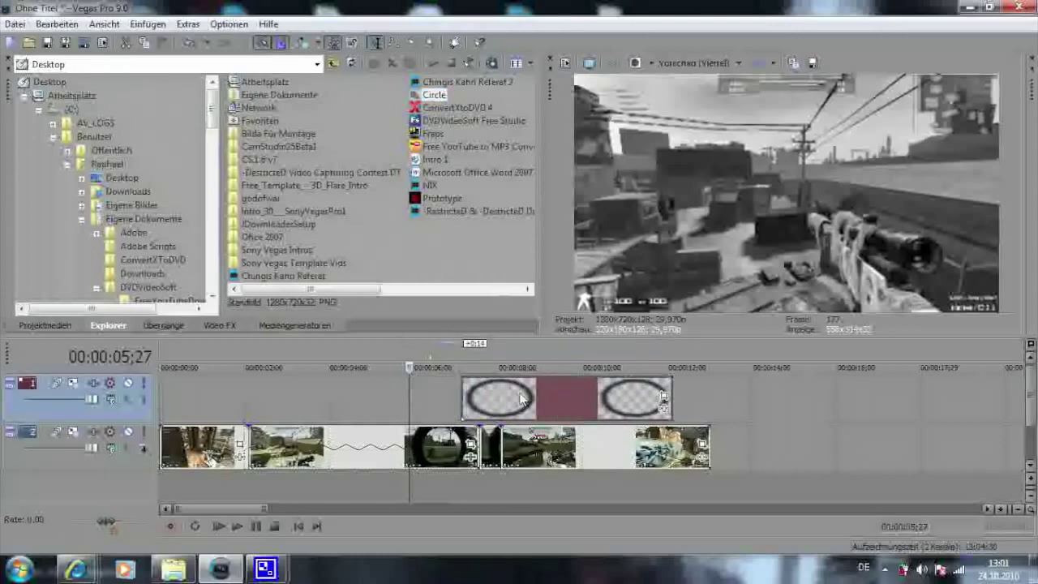
left_click(410, 485)
left_click_drag(412, 484, 454, 477)
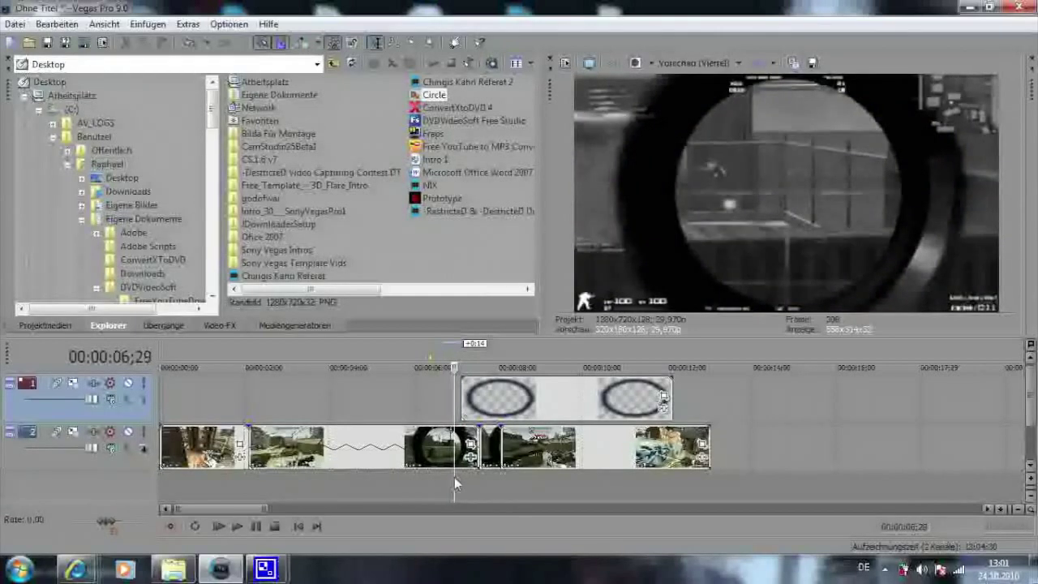
left_click_drag(497, 416, 492, 415)
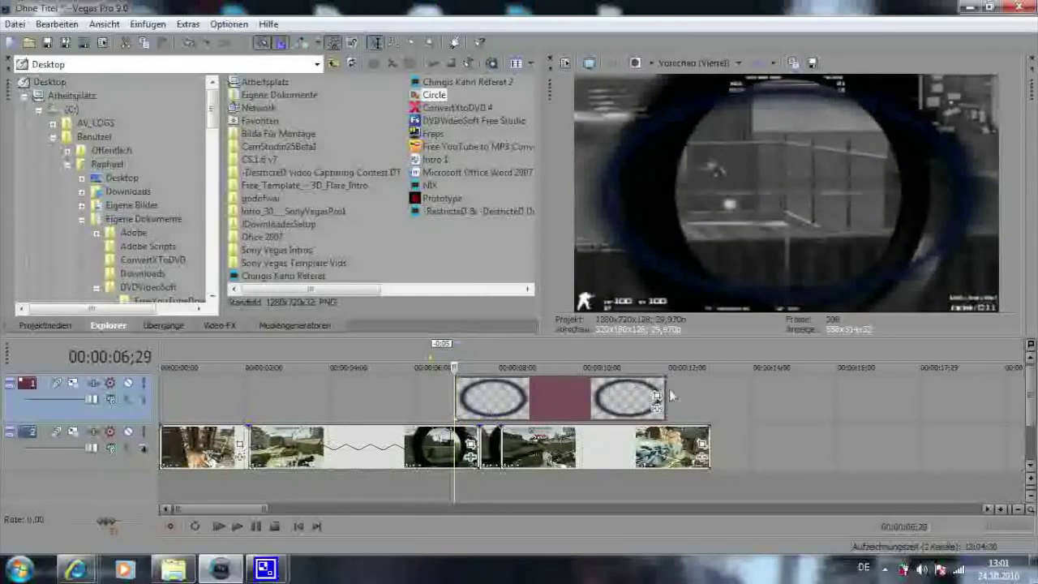
mouse_move(665, 393)
left_mouse_down()
mouse_move(562, 397)
mouse_move(487, 418)
left_mouse_up()
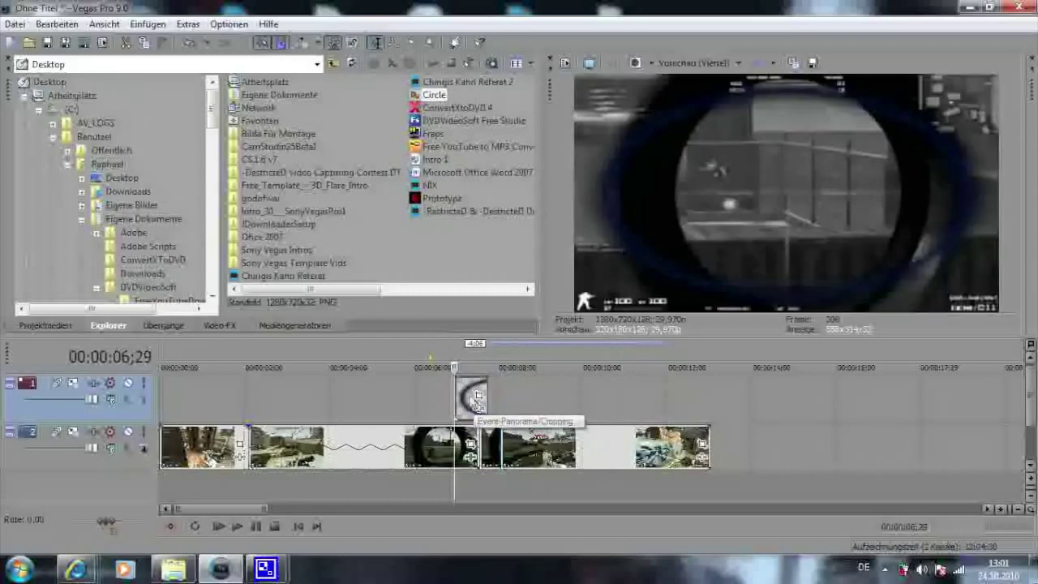
key("Right")
key("Right")
key("Right")
key("Right")
key("Right")
key("Right")
key("Right")
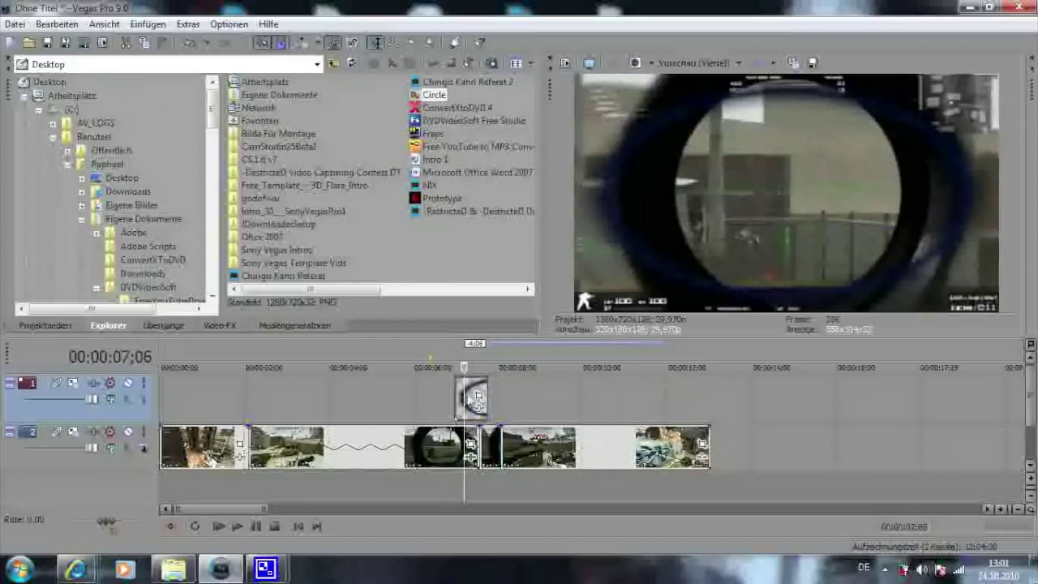
Copy the Circle clip on the top track
right_click(477, 400)
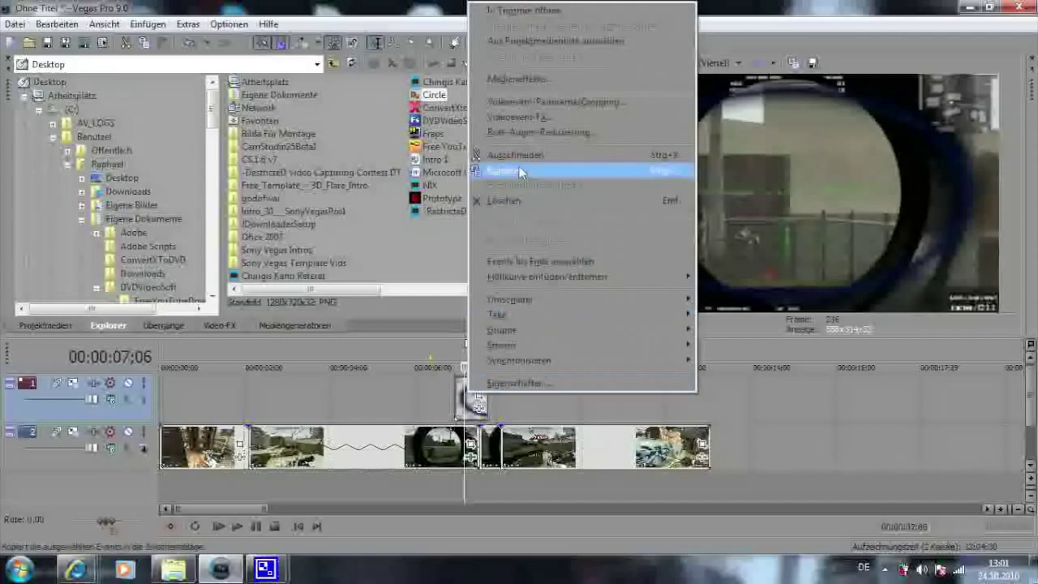
left_click(520, 172)
left_click(501, 402)
right_click(524, 400)
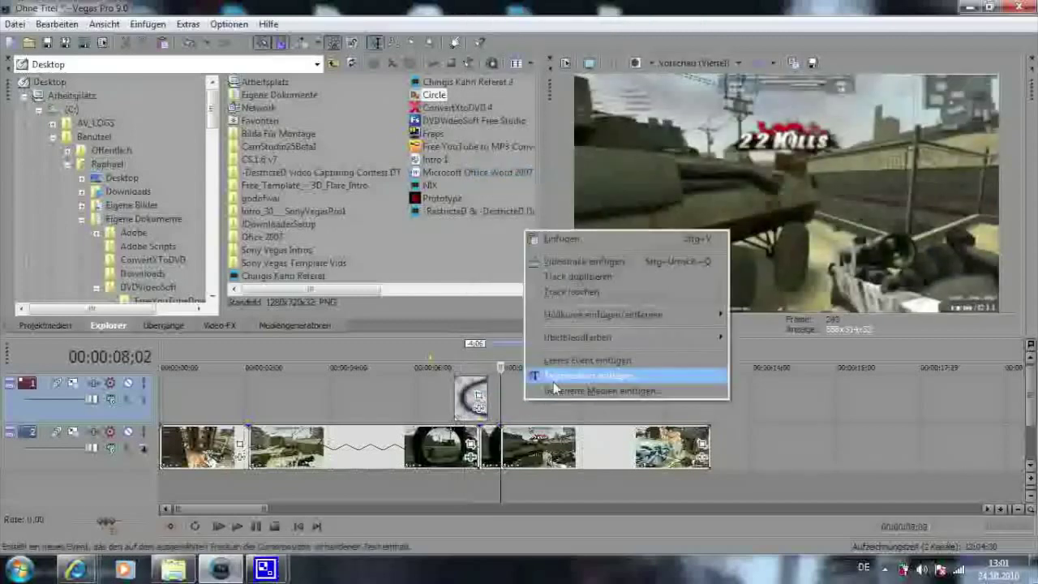
Add a new top video track and paste the Circle clip onto it at 7;17
left_click(568, 261)
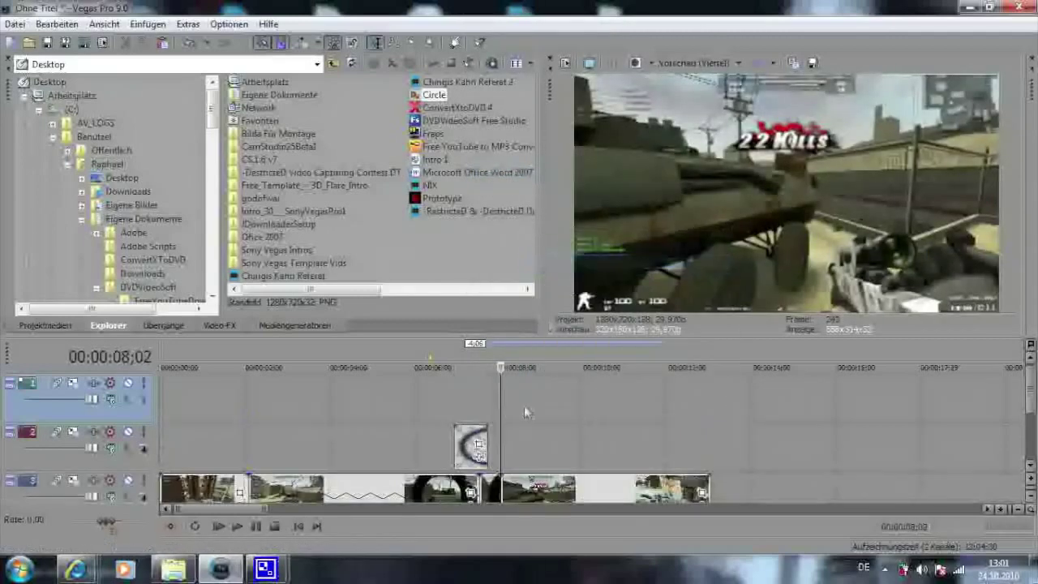
left_click(479, 400)
right_click(496, 397)
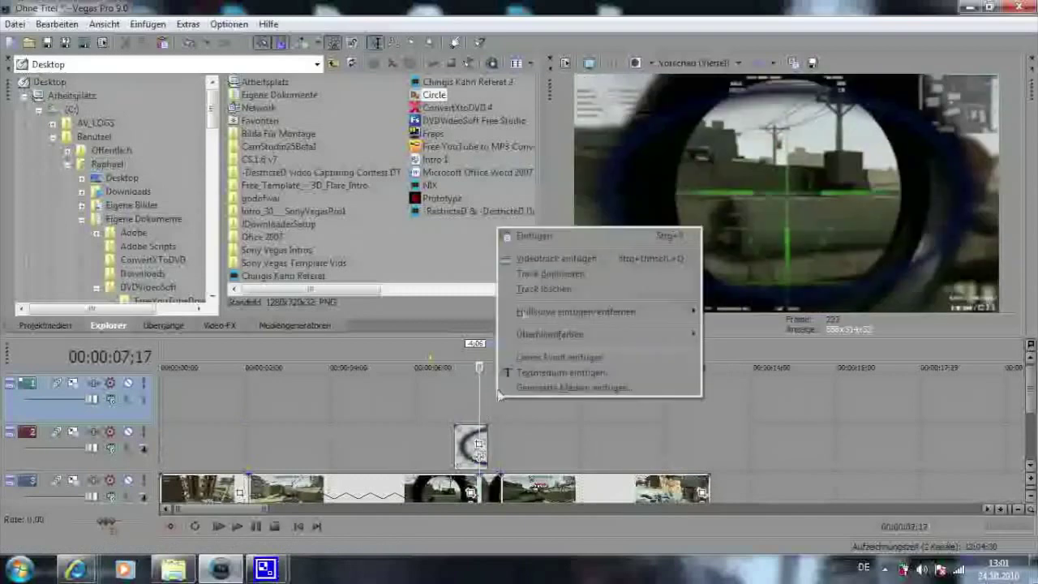
left_click(543, 237)
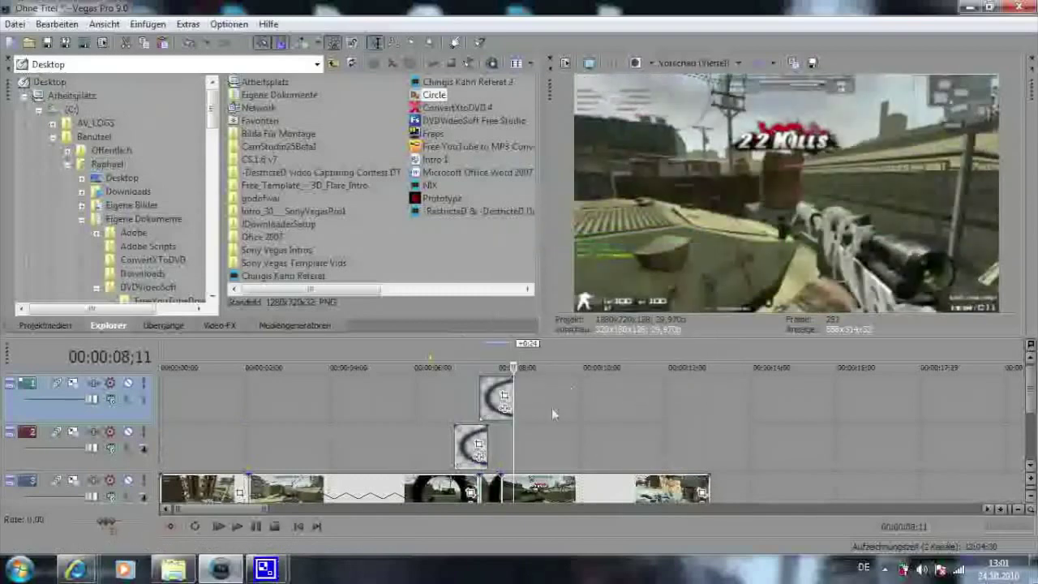
Lengthen the pasted Circle clip slightly
double_click(501, 406)
left_click(480, 401)
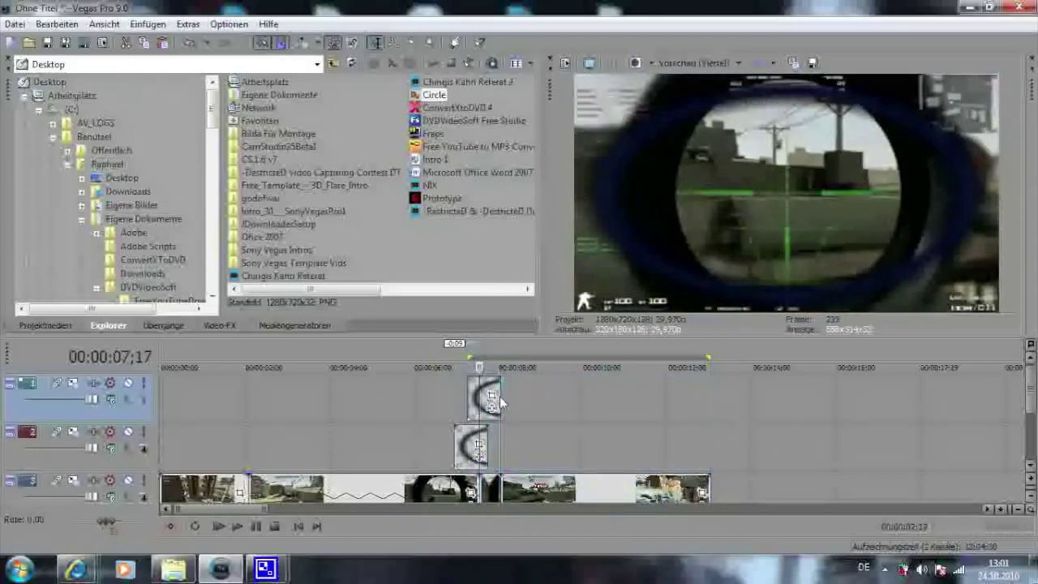
left_click_drag(501, 403, 507, 403)
left_click(481, 456)
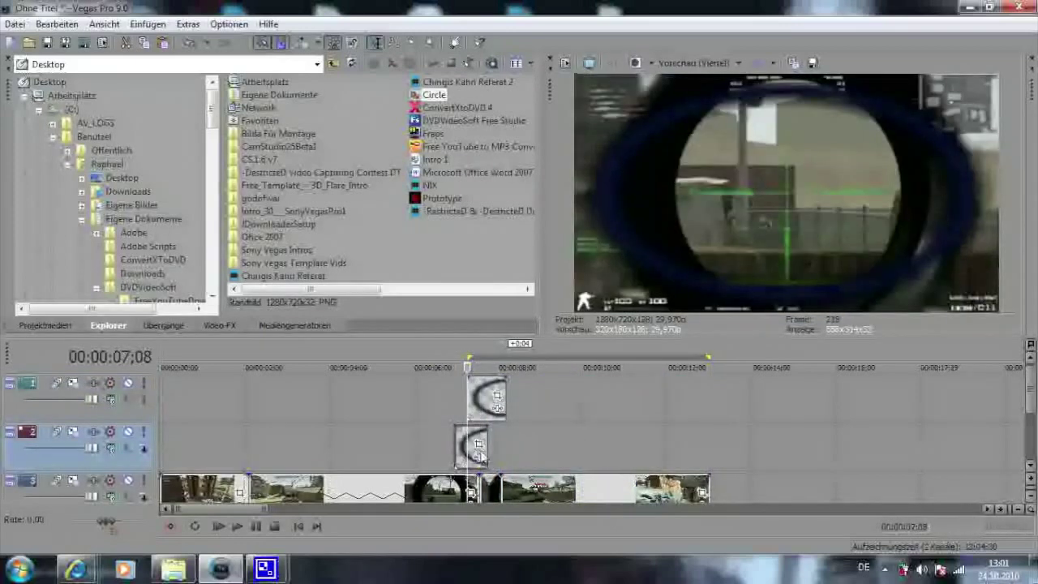
In Event Pan/Crop for track 2's Circle, shrink the crop frame at the end keyframe
left_click(478, 447)
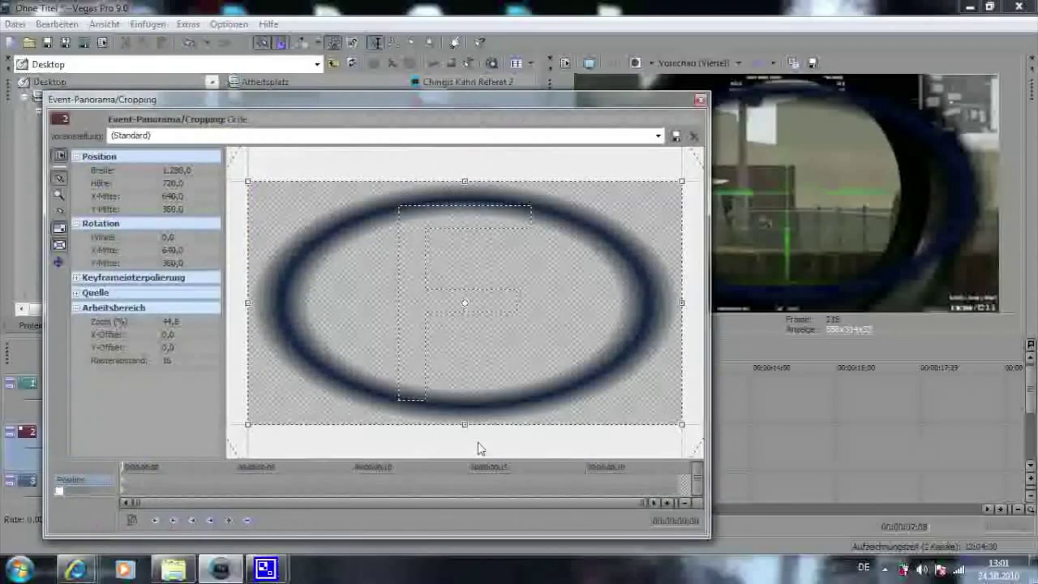
left_click_drag(125, 474, 559, 475)
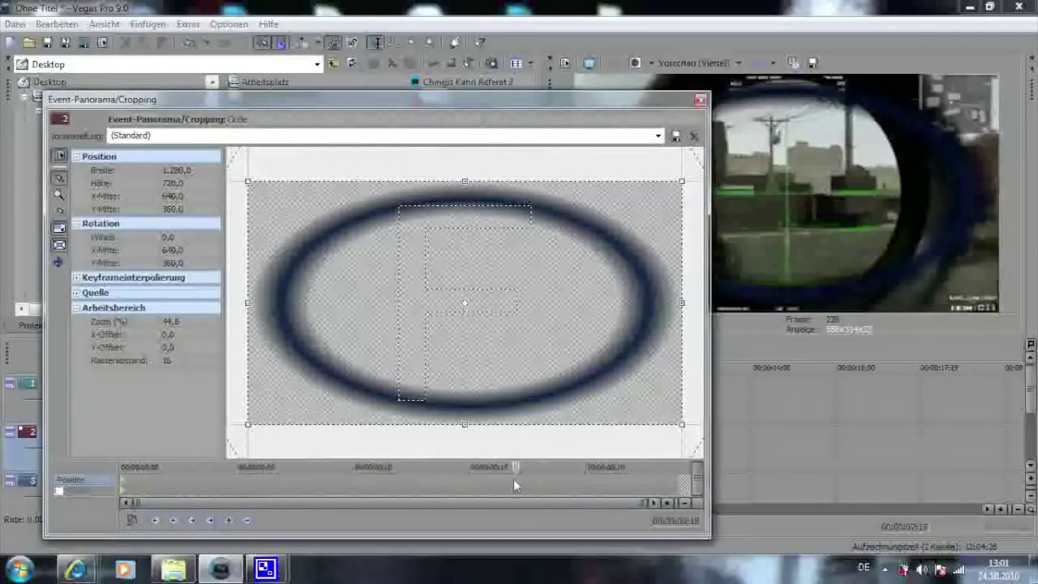
left_click(651, 483)
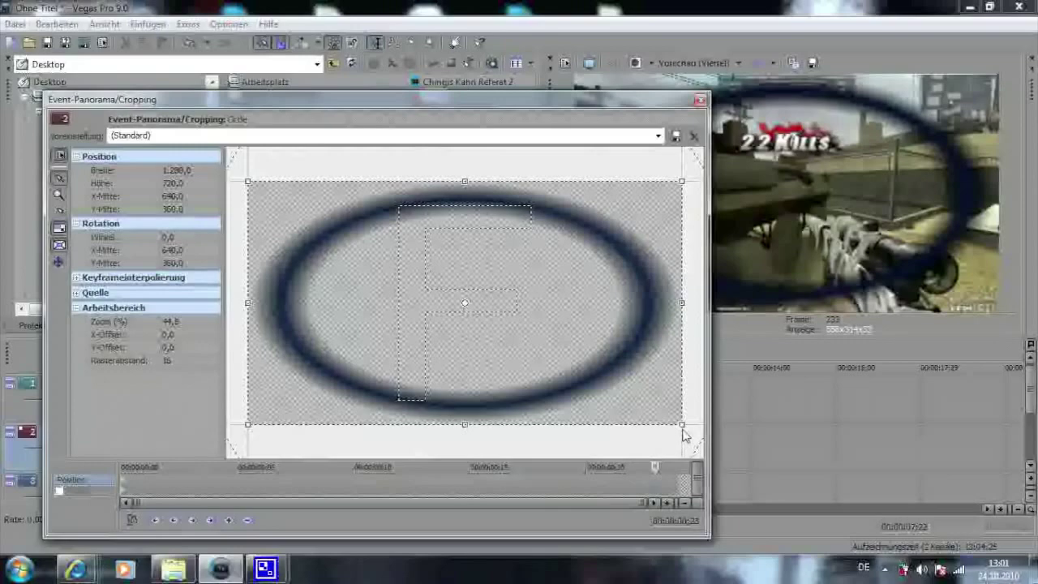
left_click_drag(683, 434, 577, 390)
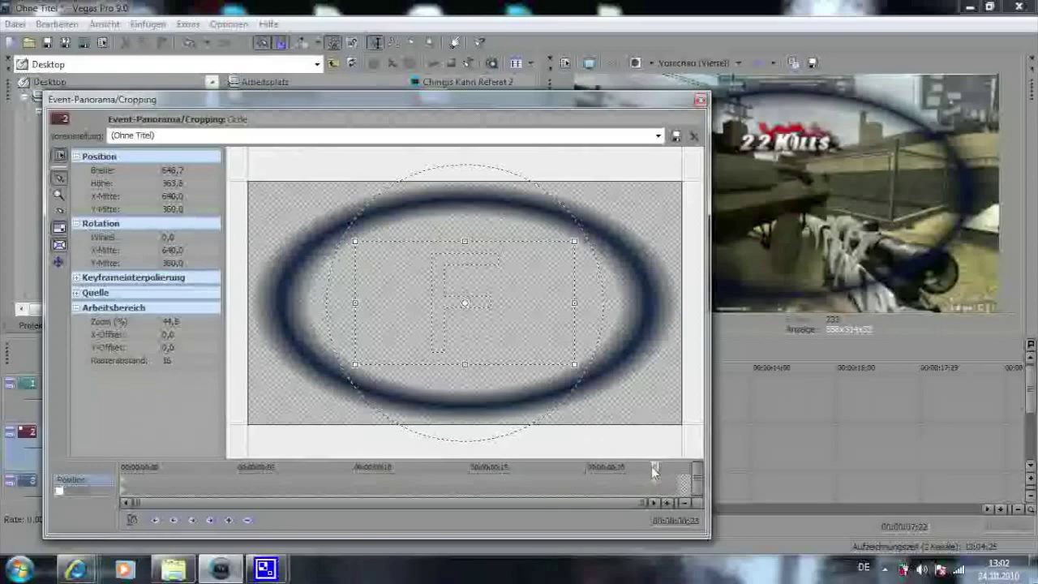
Enlarge the Circle's crop frame to 10240x5760 at the event's start
left_click_drag(651, 466, 109, 485)
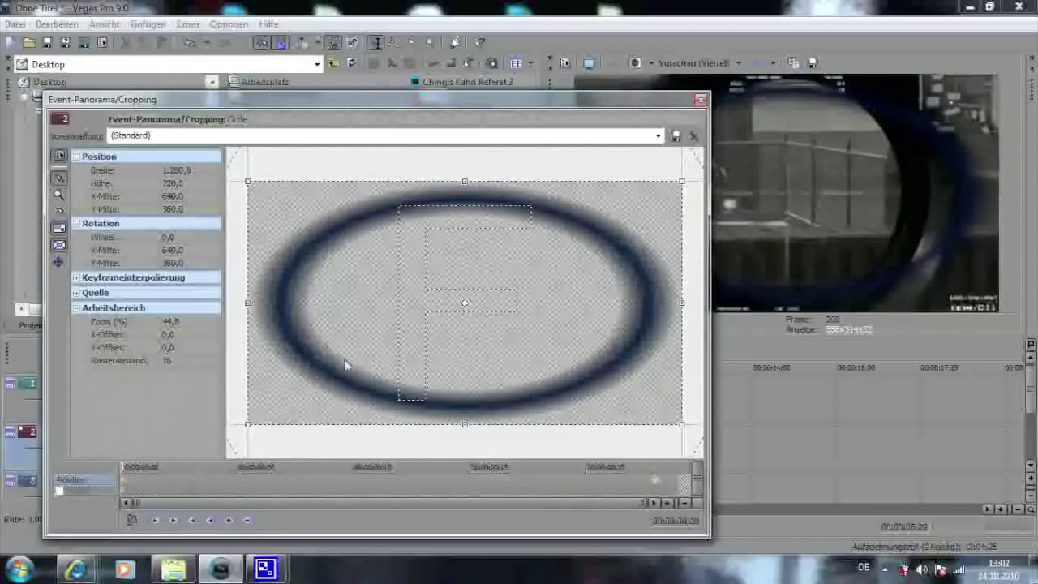
scroll(353, 357, "down", 2)
scroll(381, 365, "down", 2)
scroll(390, 310, "down", 2)
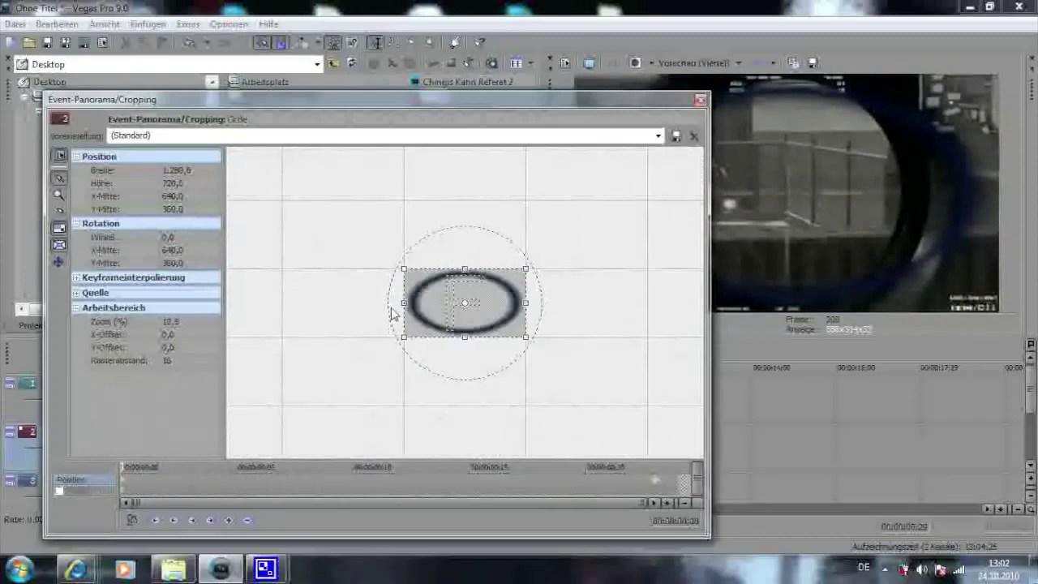
left_click_drag(529, 345, 893, 478)
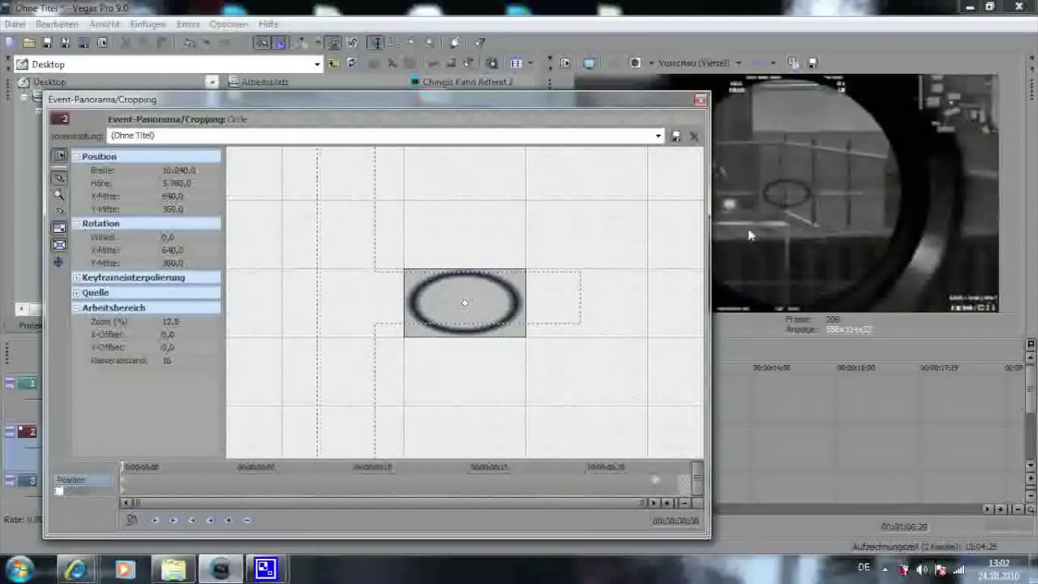
In Pan/Crop for the top Circle event, shrink the crop frame at its end keyframe
left_click(700, 100)
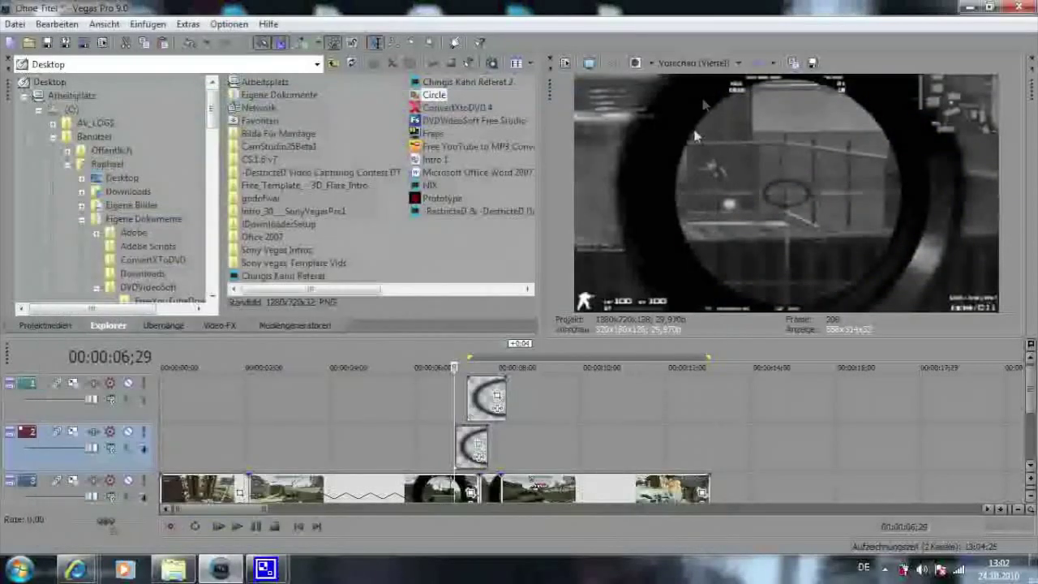
left_click(477, 412)
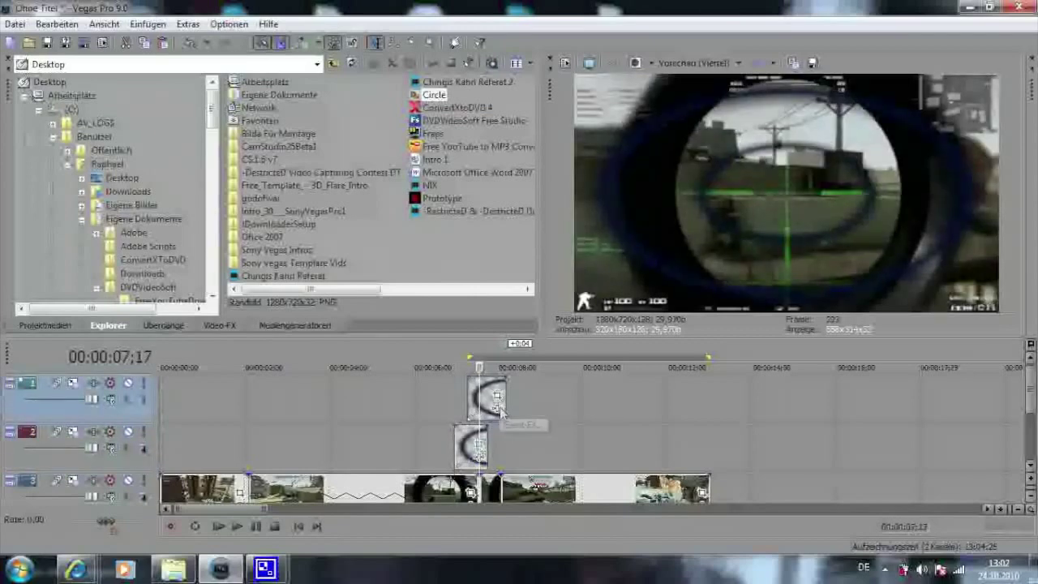
left_click(498, 405)
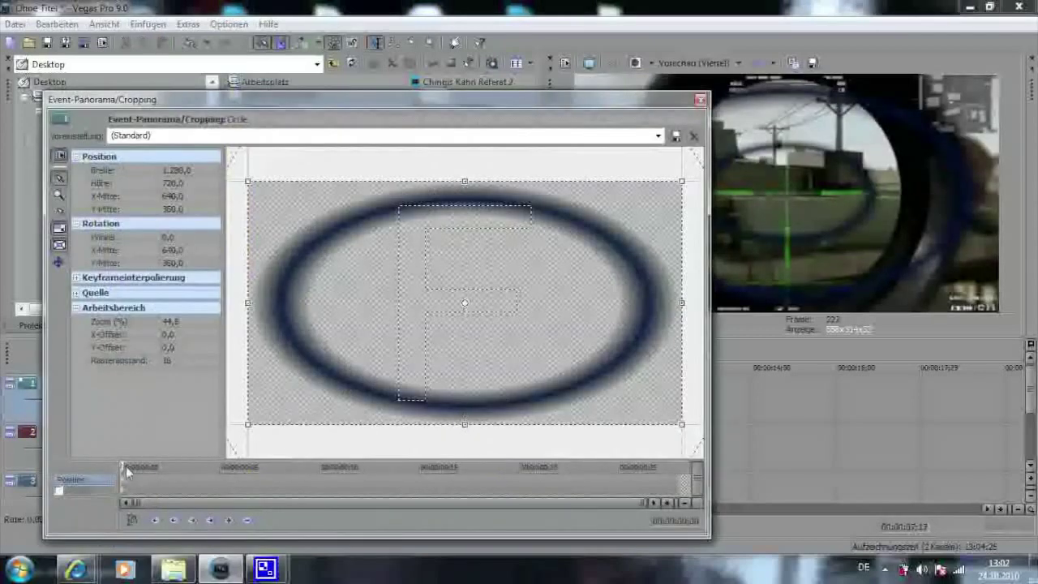
left_click(659, 467)
left_click_drag(681, 424, 565, 362)
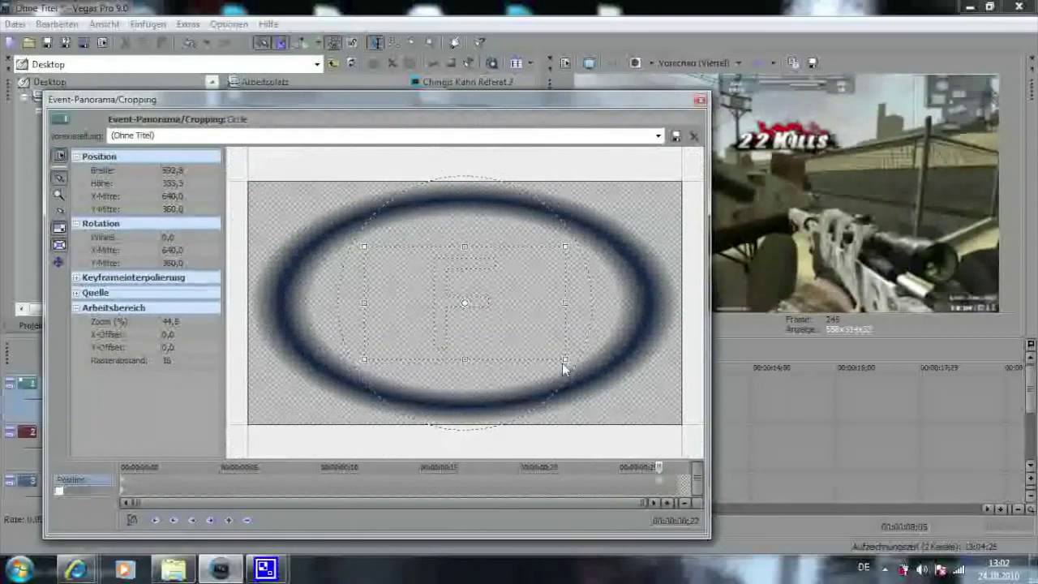
Set the top Circle's start crop to 10240x5760 and nudge the clip slightly later
left_click_drag(394, 480, 123, 475)
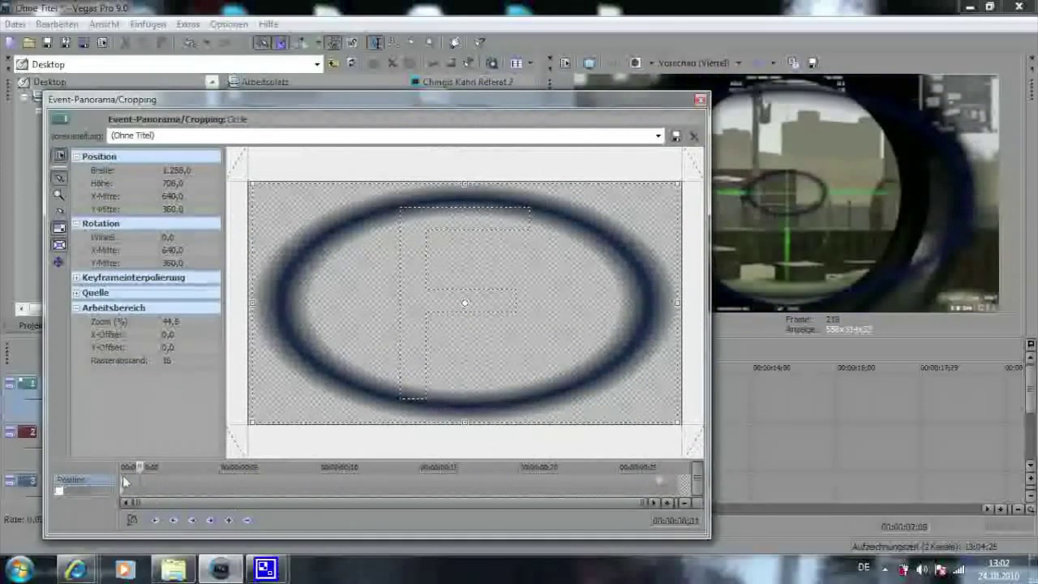
scroll(579, 394, "down", 3)
scroll(579, 378, "down", 3)
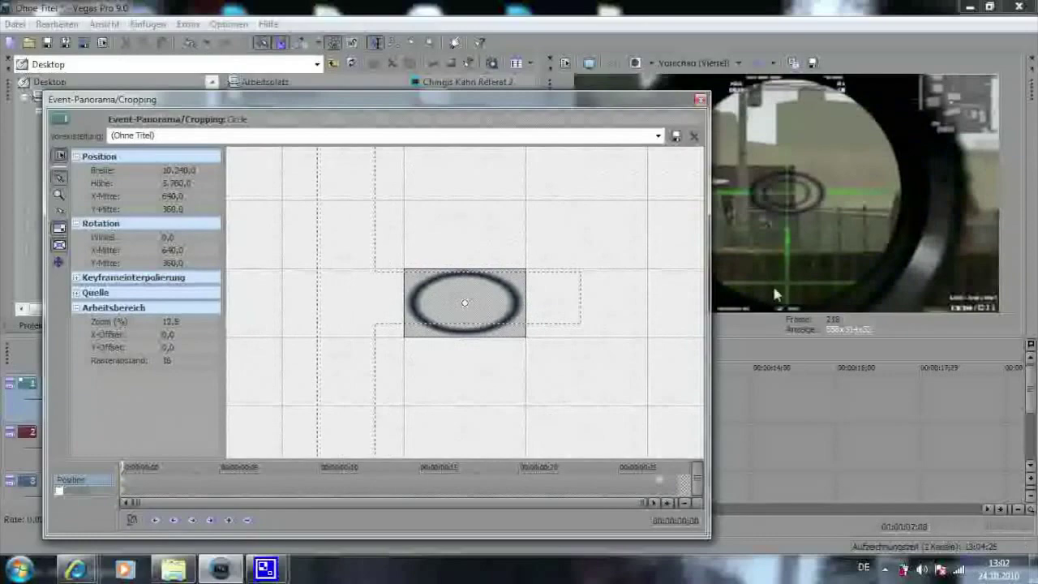
left_click(700, 99)
left_click_drag(470, 402, 489, 406)
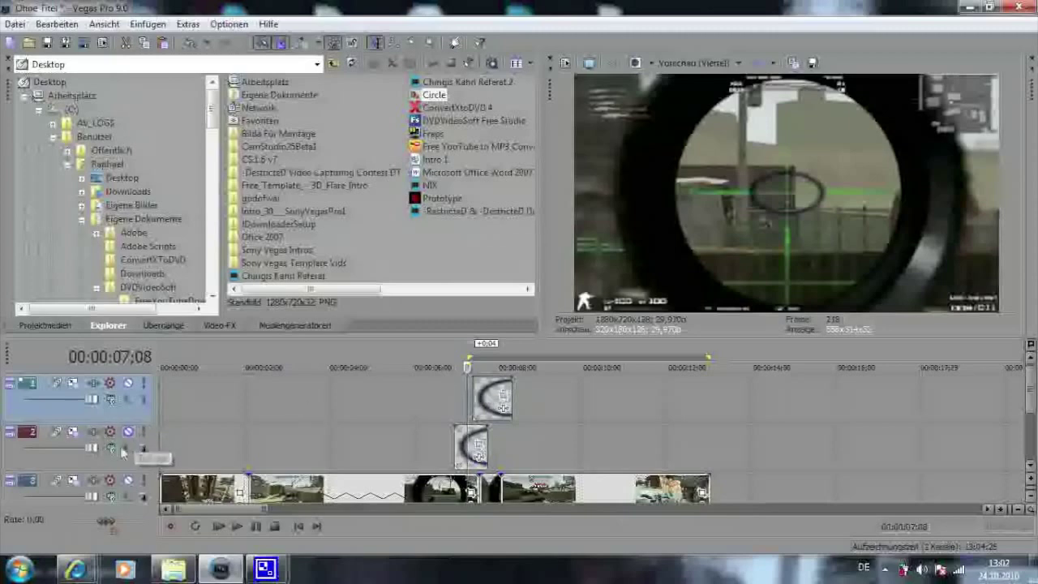
Set track 2's compositing mode to a custom Sony Height Map plug-in
left_click(114, 452)
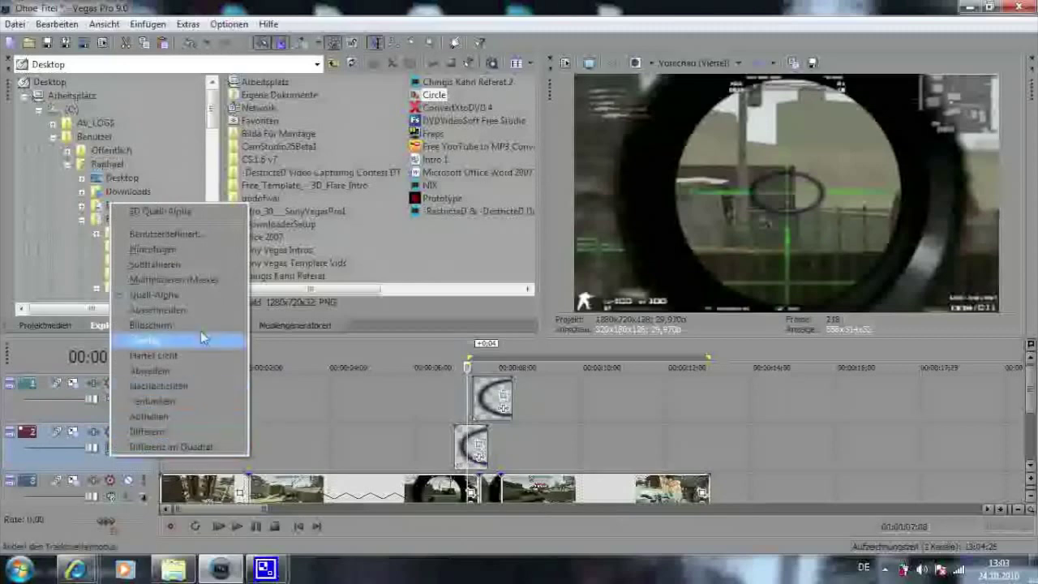
left_click(192, 237)
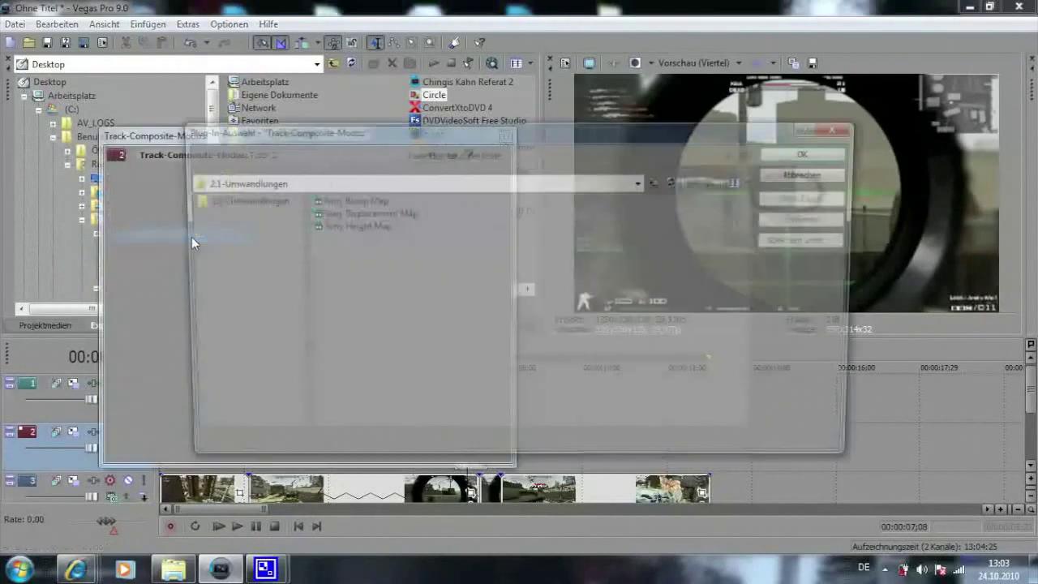
left_click(348, 227)
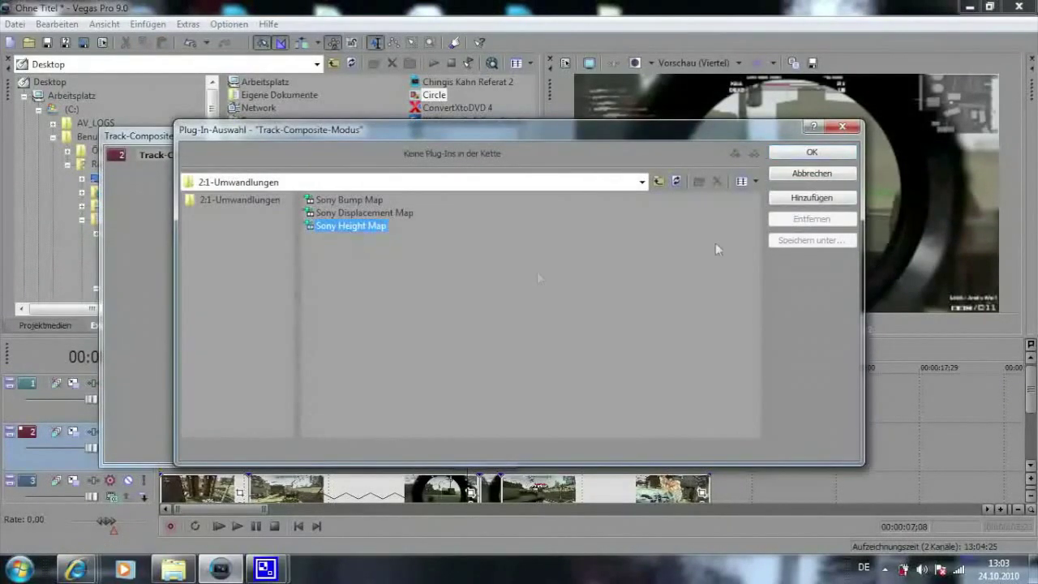
left_click(811, 197)
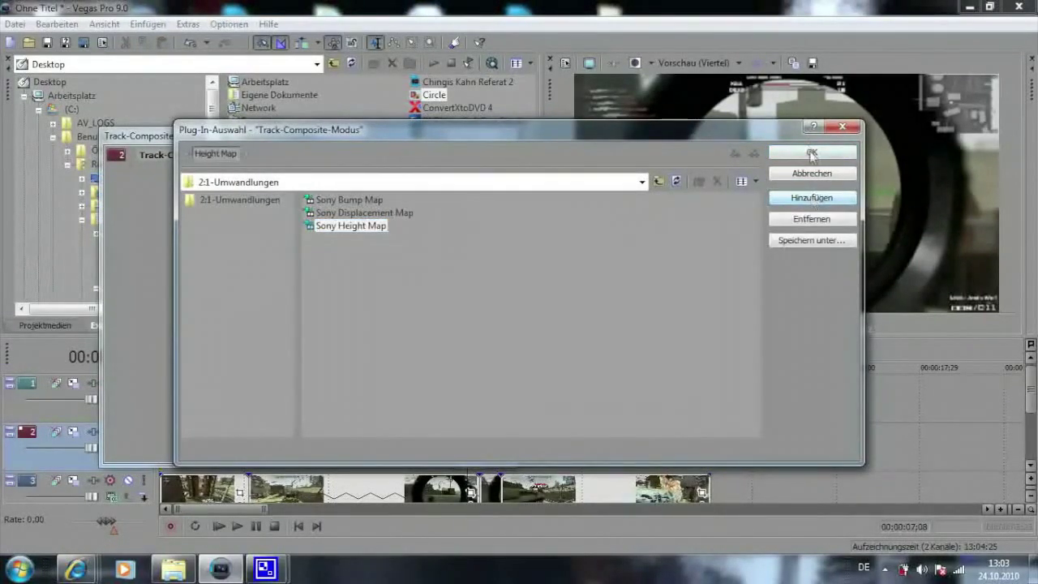
left_click(807, 153)
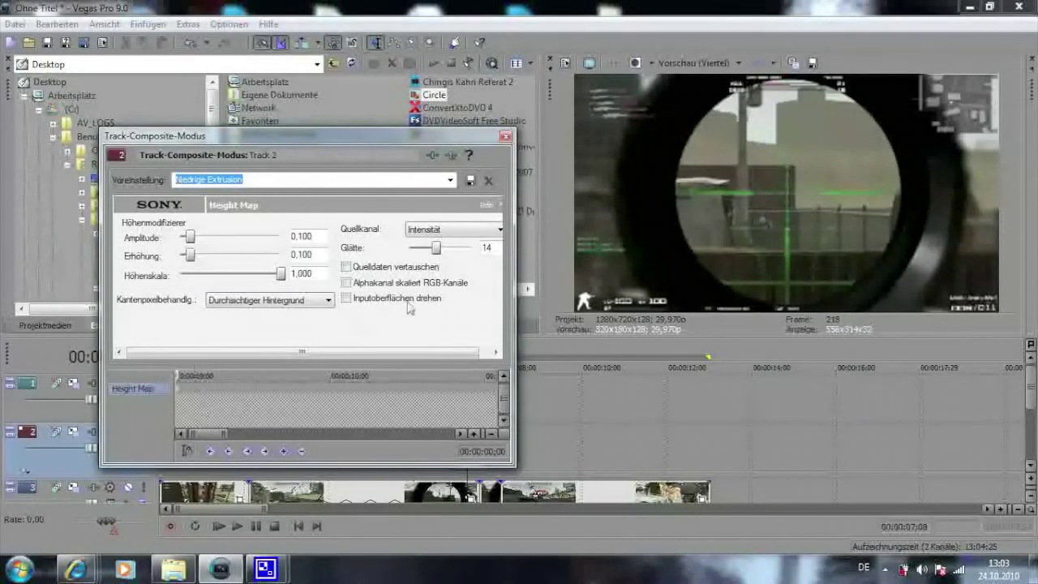
Keyframe Height Map elevation from 0.225 up to 0.712, with smoothness 1 and amplitude 0.174
left_click_drag(430, 254, 411, 264)
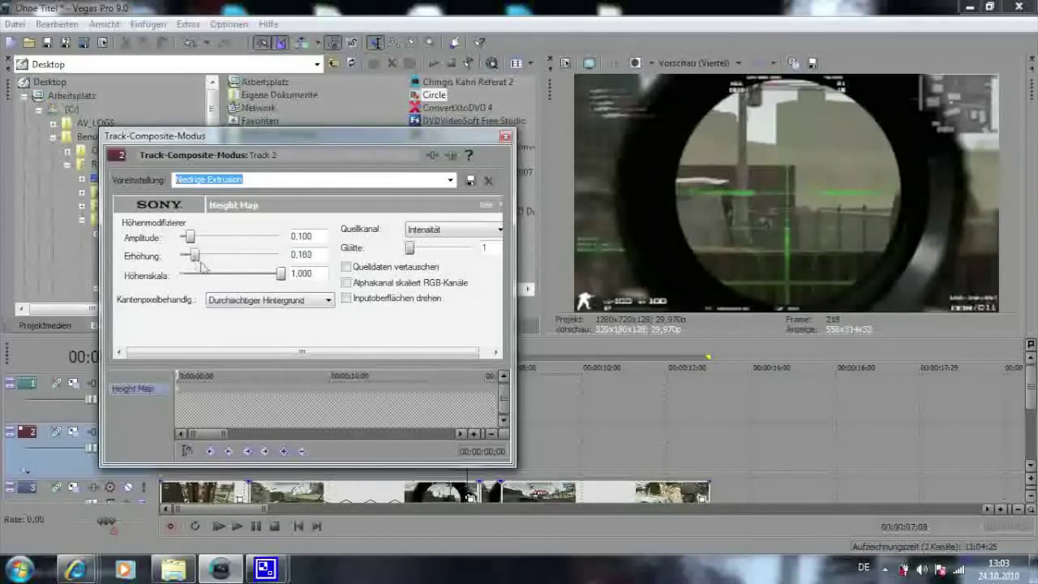
left_click_drag(191, 256, 231, 272)
left_click_drag(214, 374, 294, 370)
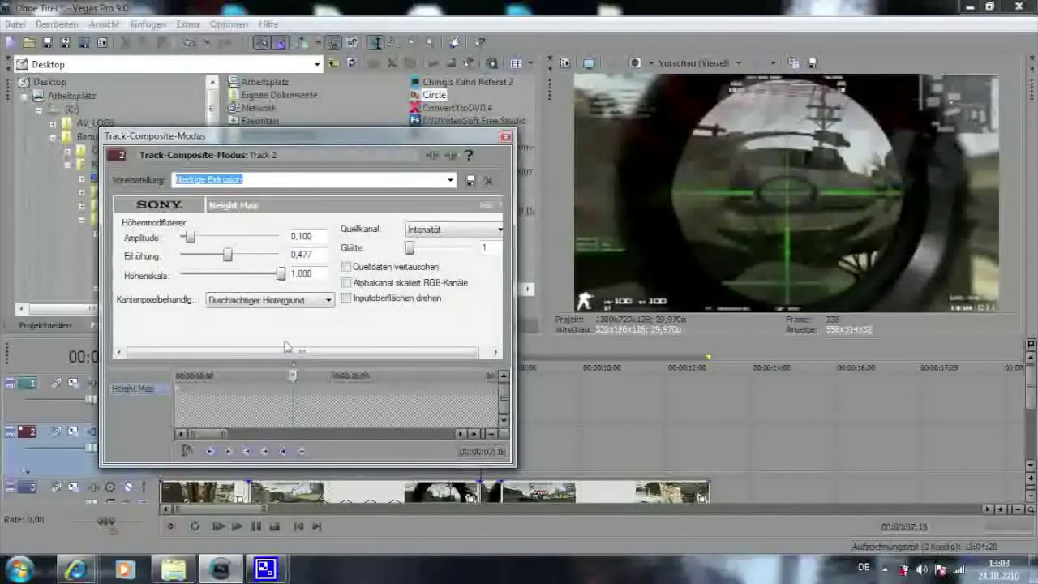
left_click_drag(227, 258, 251, 256)
mouse_move(190, 236)
left_mouse_down()
mouse_move(209, 239)
mouse_move(198, 243)
left_mouse_up()
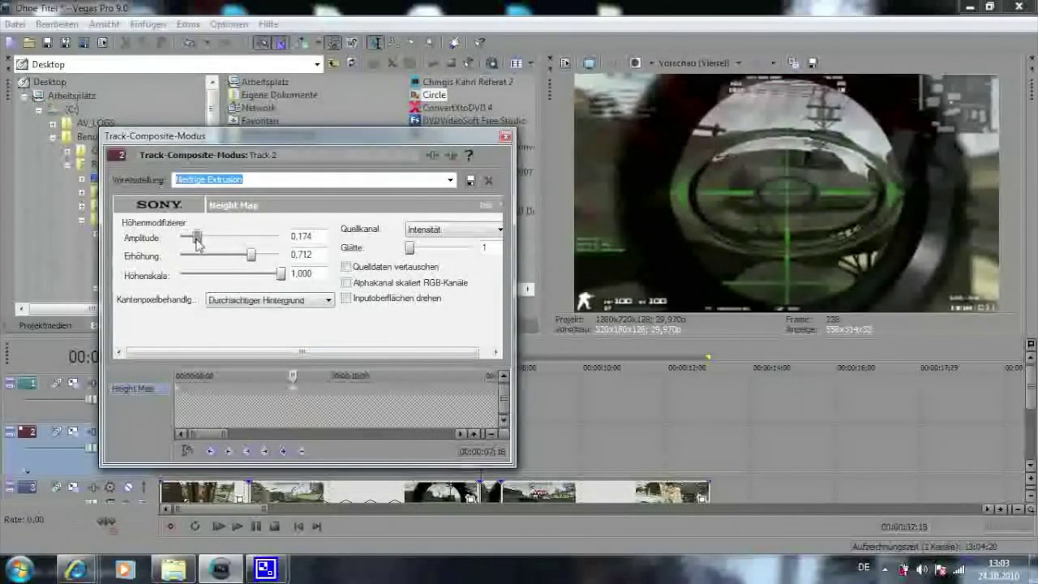
left_click_drag(293, 373, 325, 377)
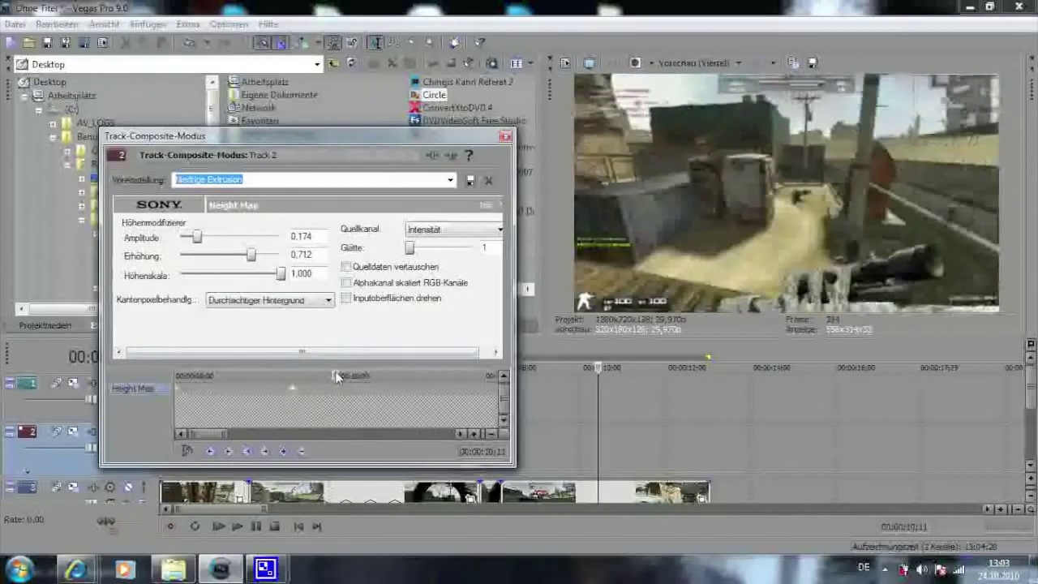
left_click_drag(325, 378, 303, 384)
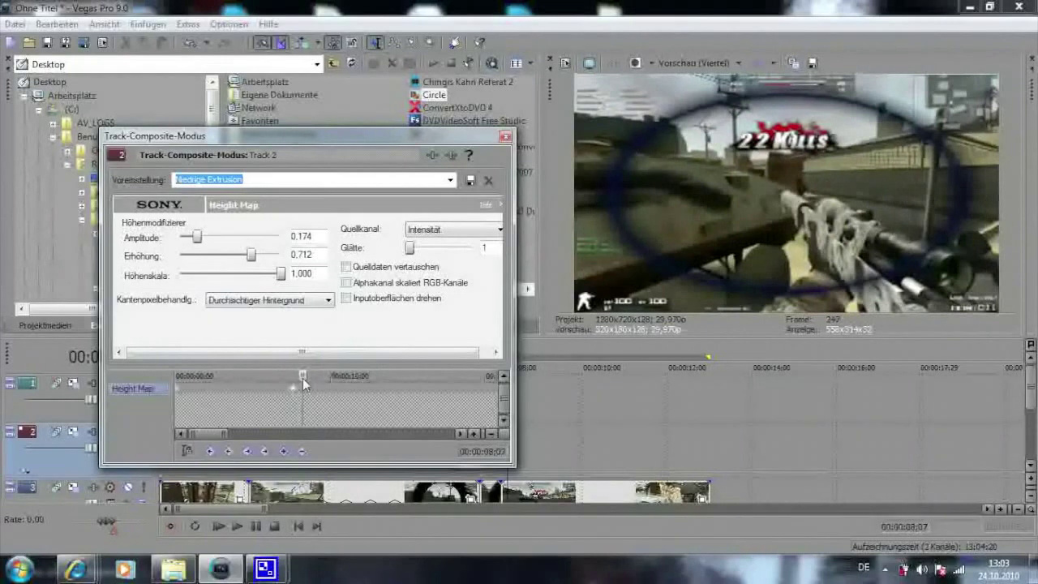
Give track 1 a custom Sony Height Map composite mode
left_click(506, 138)
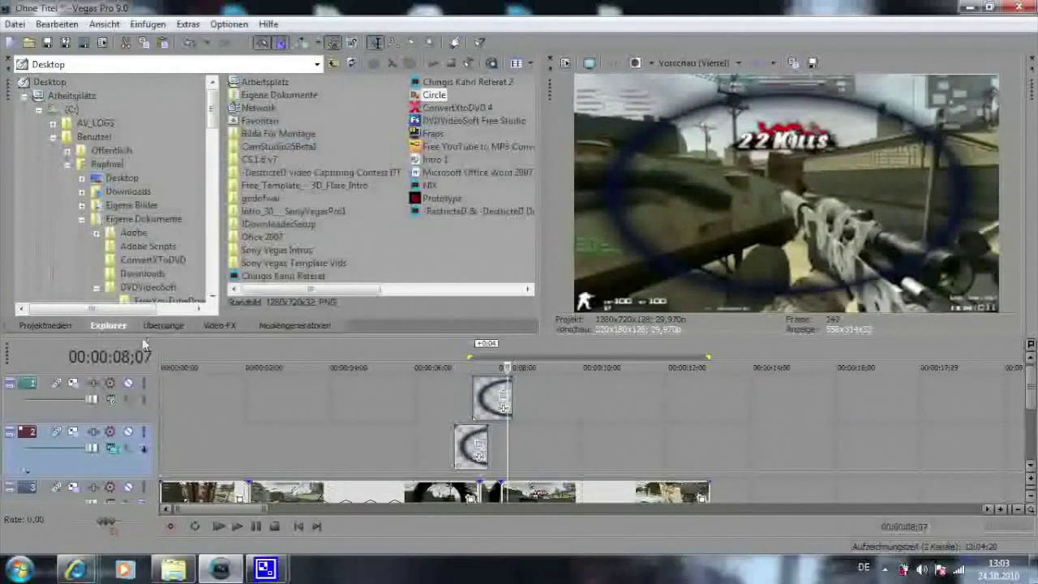
right_click(116, 399)
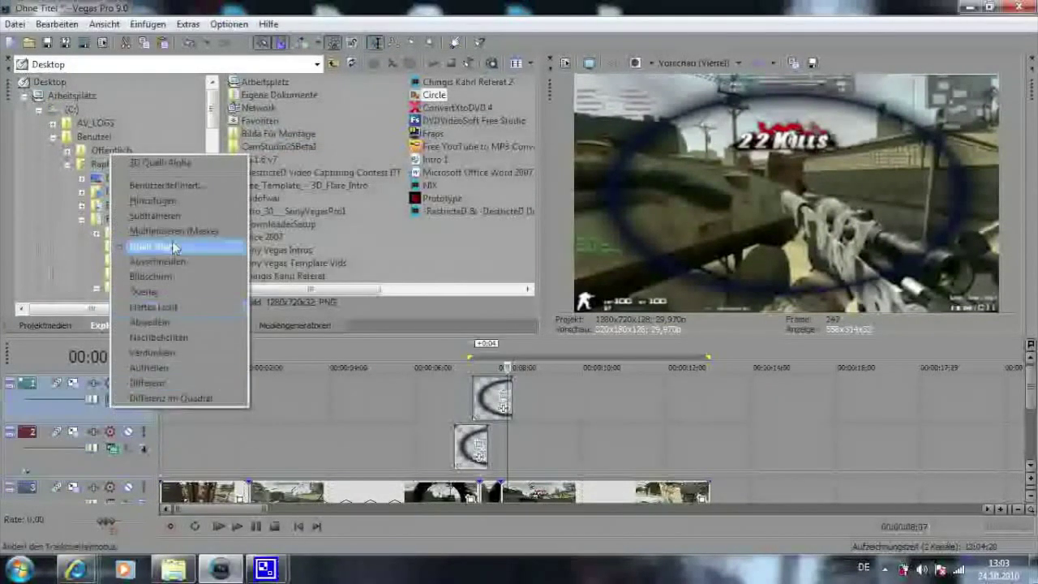
left_click(174, 187)
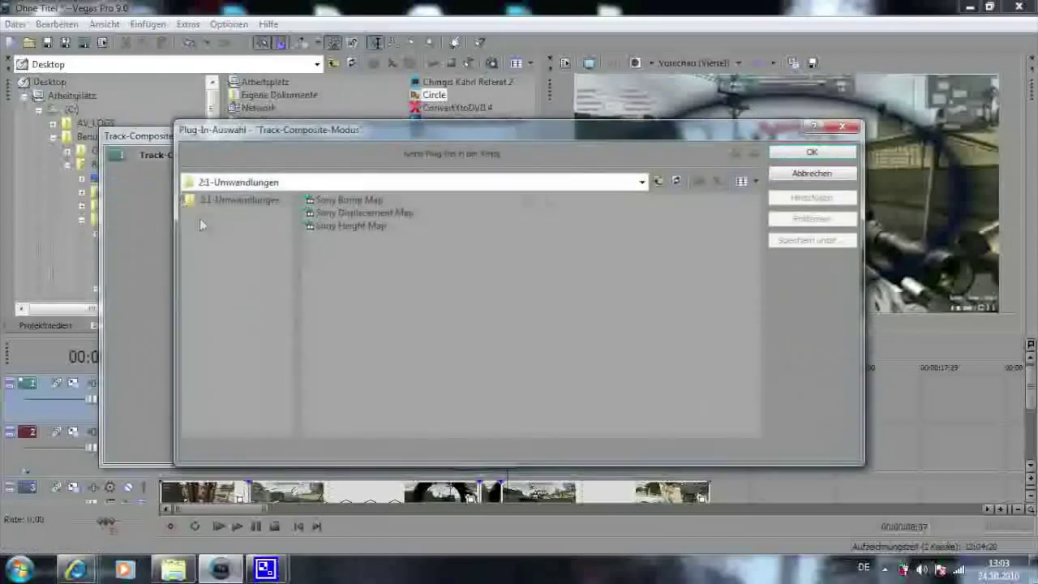
left_click(351, 225)
left_click(811, 197)
left_click(812, 151)
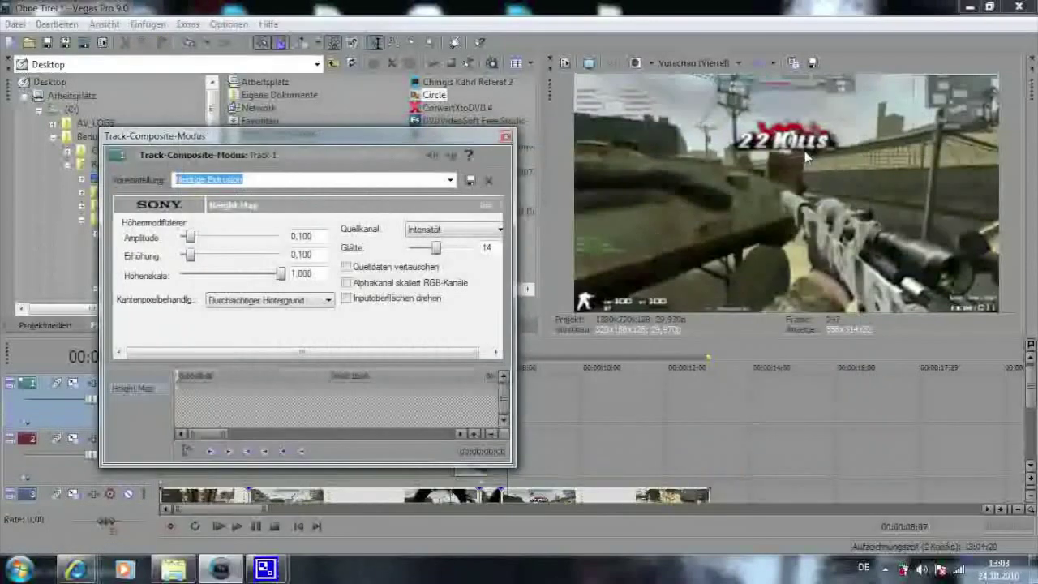
Set Height Map smoothness 1, elevation keyframed up to 1.000, amplitude 0.182
left_click_drag(436, 248, 409, 248)
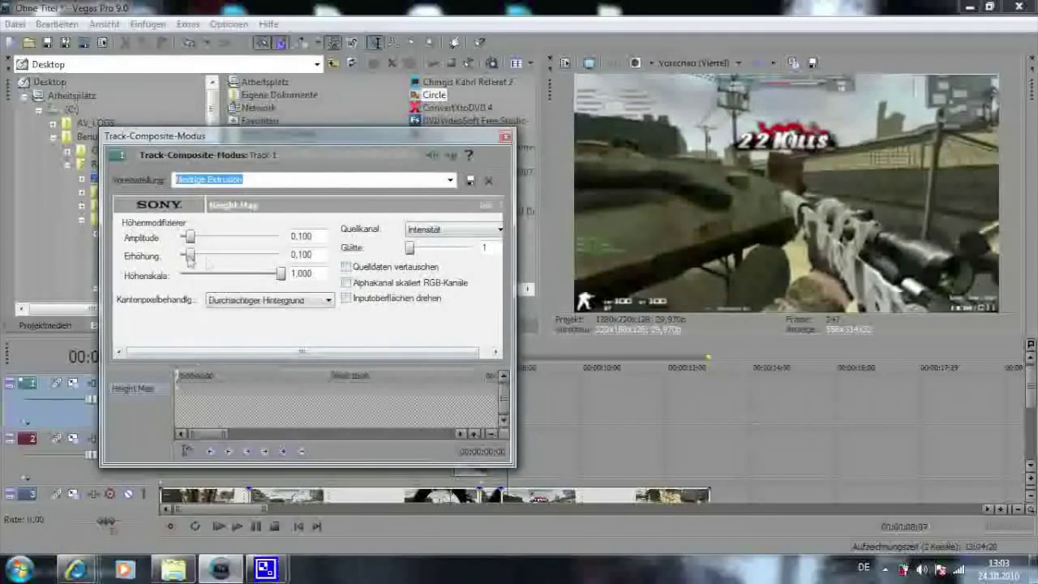
mouse_move(190, 256)
left_mouse_down()
mouse_move(215, 256)
mouse_move(205, 256)
left_mouse_up()
left_click_drag(180, 376, 294, 378)
left_click_drag(201, 256, 228, 257)
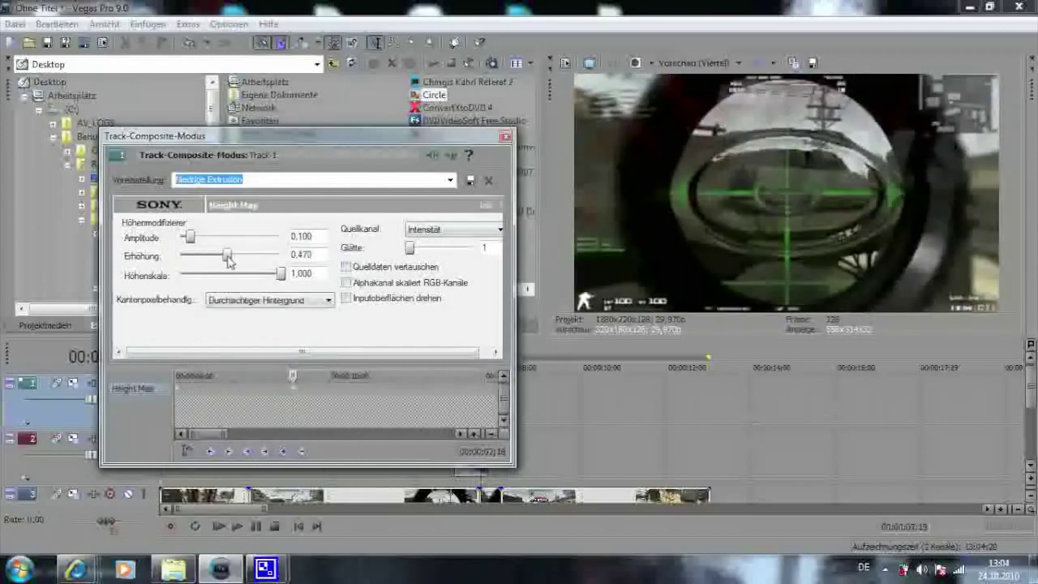
left_click_drag(294, 377, 302, 380)
left_click_drag(231, 256, 280, 257)
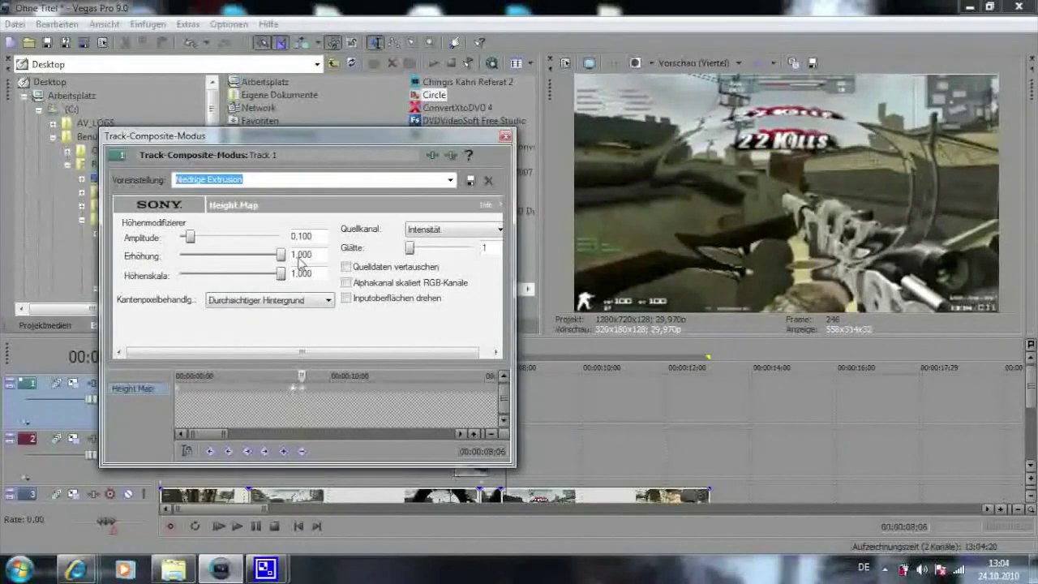
left_click_drag(191, 237, 201, 244)
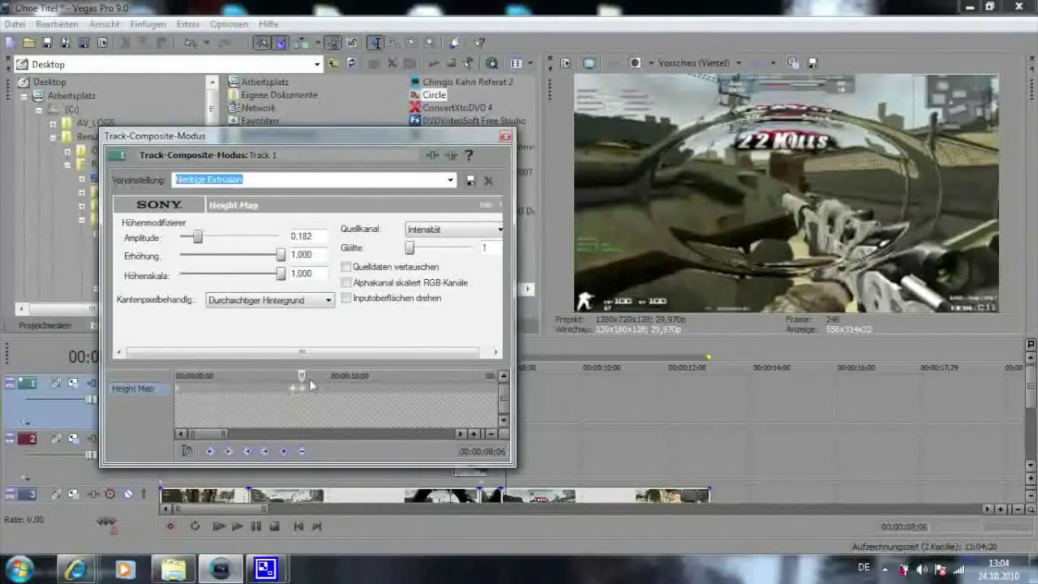
left_click_drag(301, 376, 320, 376)
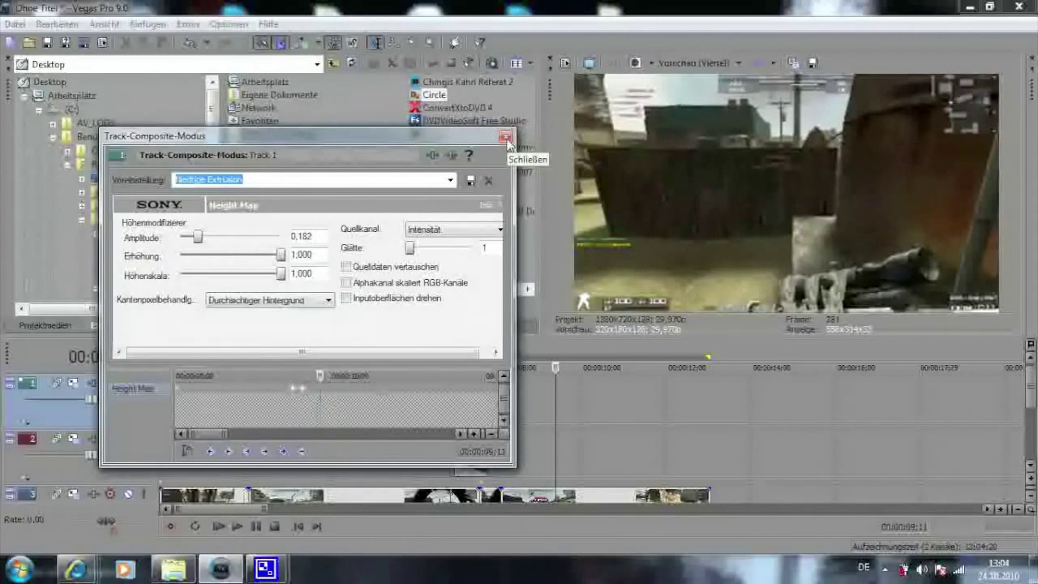
left_click(505, 137)
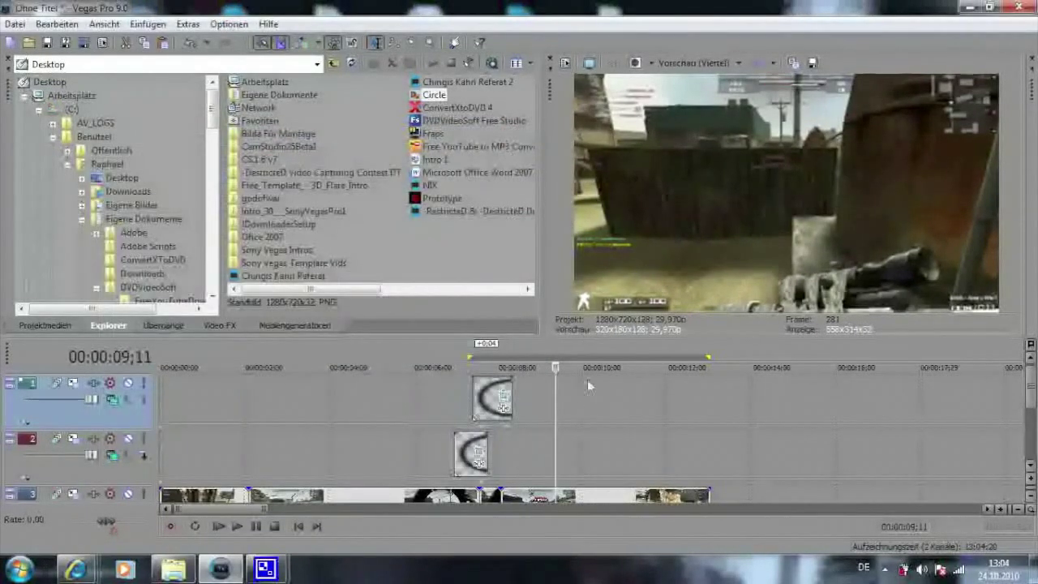
left_click(441, 395)
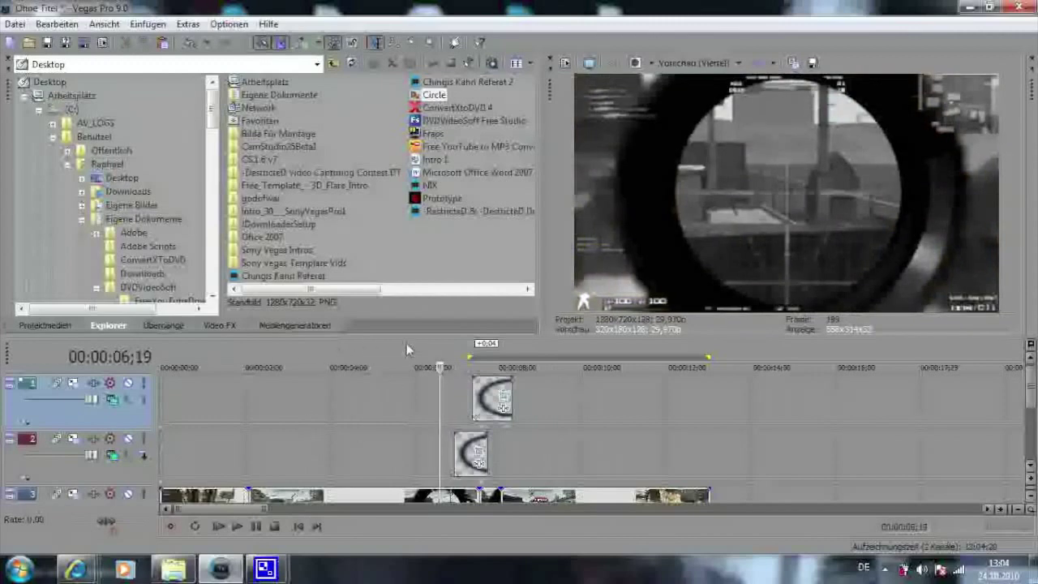
left_click(407, 385)
key("space")
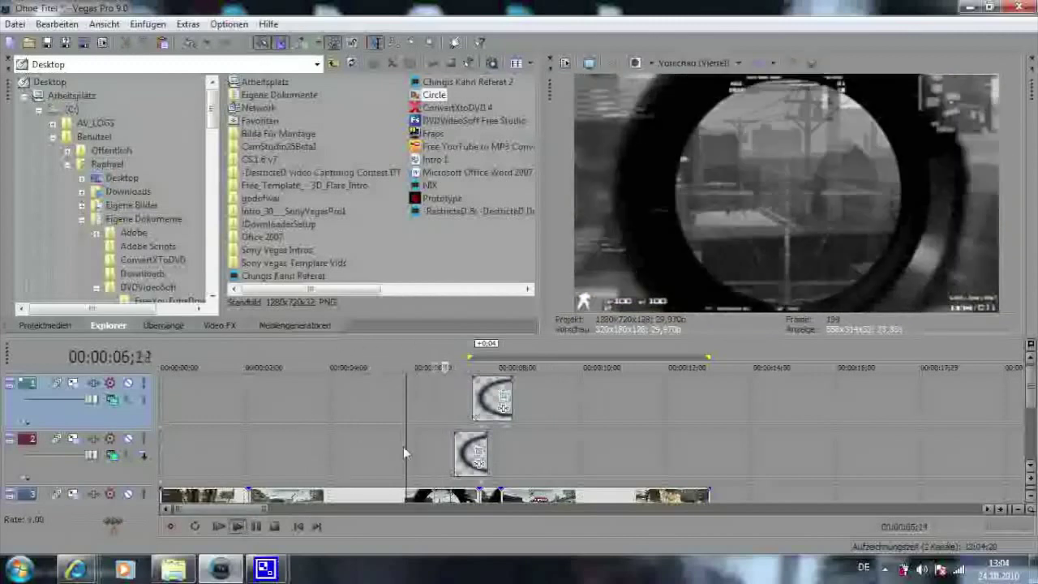
left_click(272, 529)
left_click(445, 501)
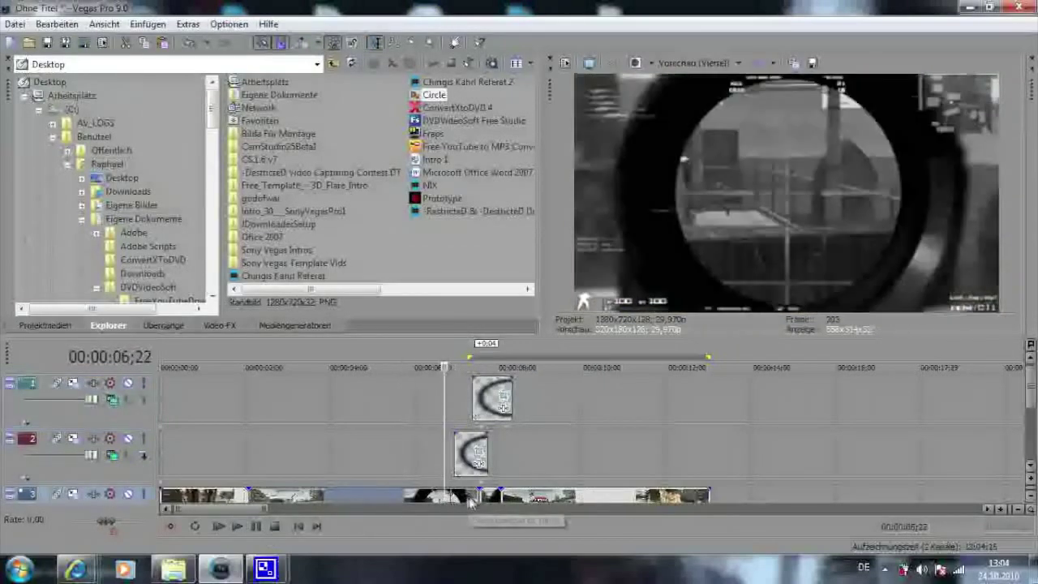
scroll(1030, 414, "down", 1)
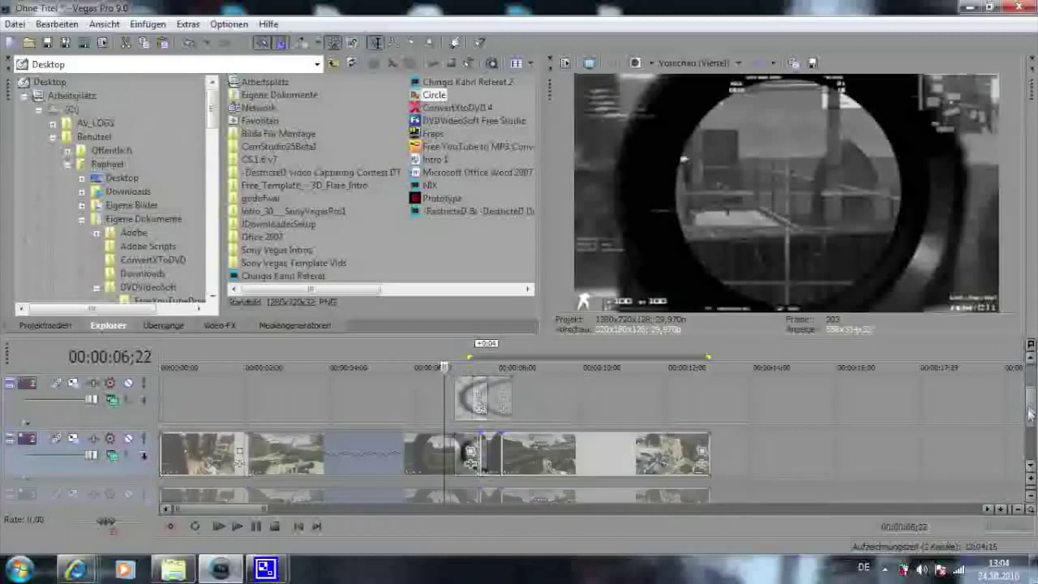
left_click(470, 460)
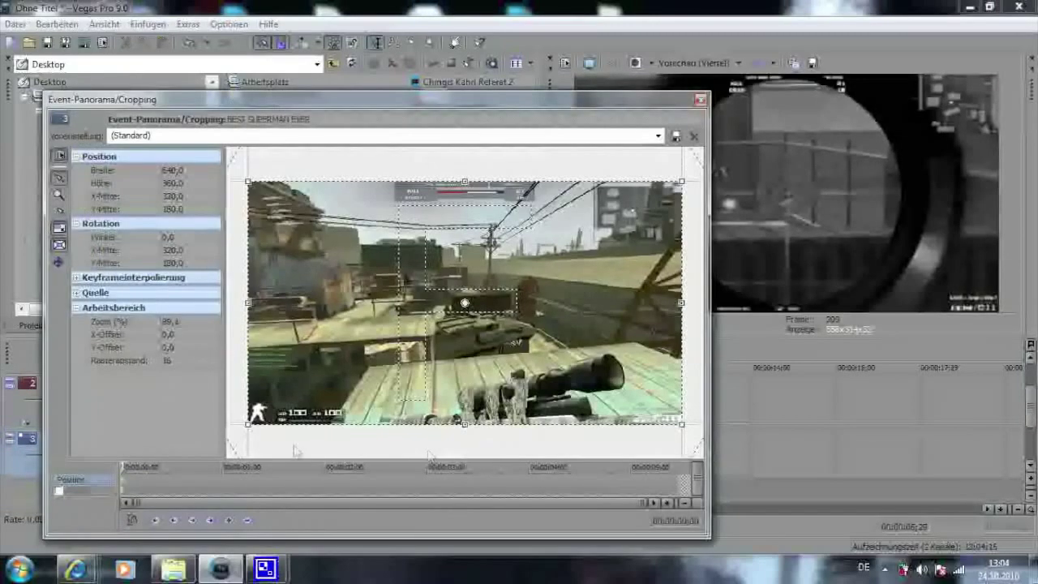
At frame 208 of the scope clip, enlarge the crop frame slightly
mouse_move(129, 468)
left_mouse_down()
mouse_move(385, 485)
mouse_move(610, 464)
left_mouse_up()
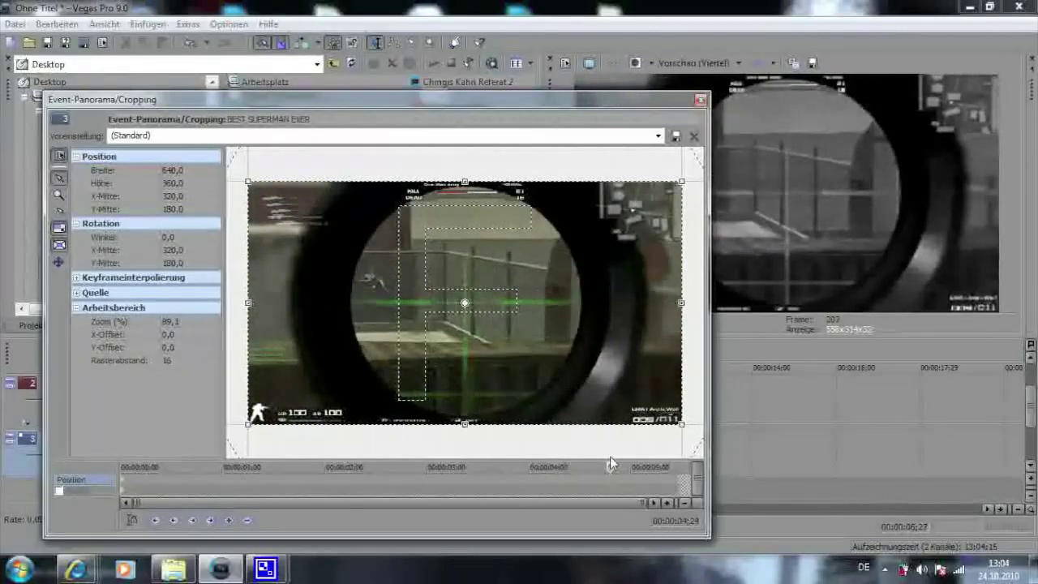
left_click_drag(615, 456, 618, 455)
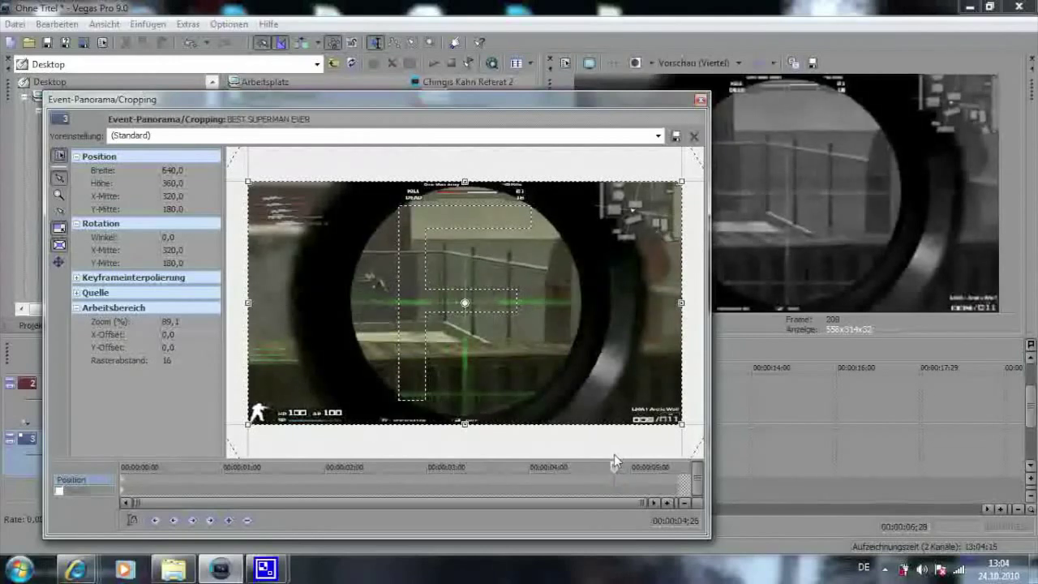
mouse_move(618, 453)
left_mouse_down()
mouse_move(600, 457)
mouse_move(611, 454)
left_mouse_up()
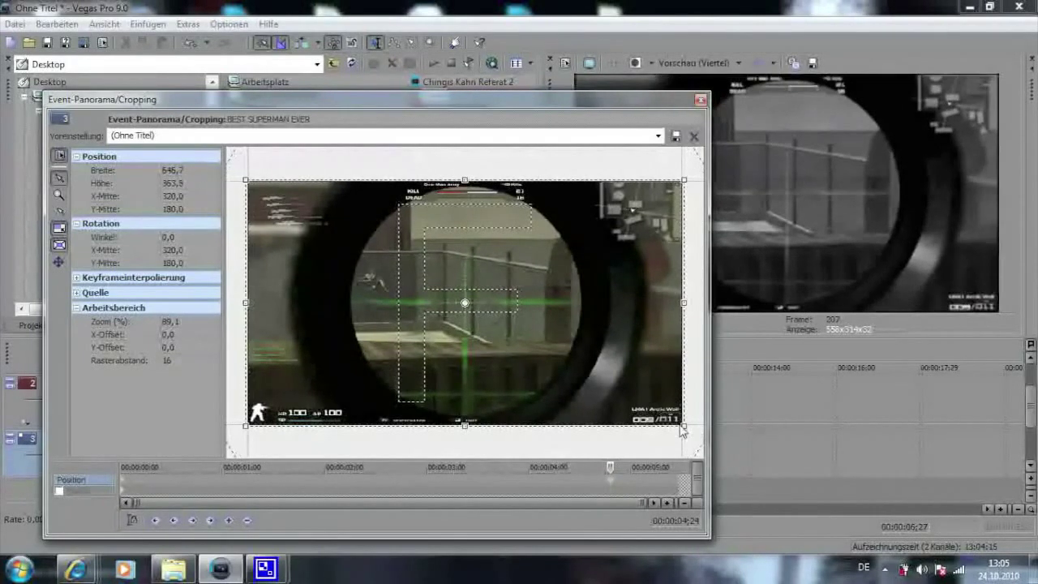
left_click_drag(680, 430, 681, 431)
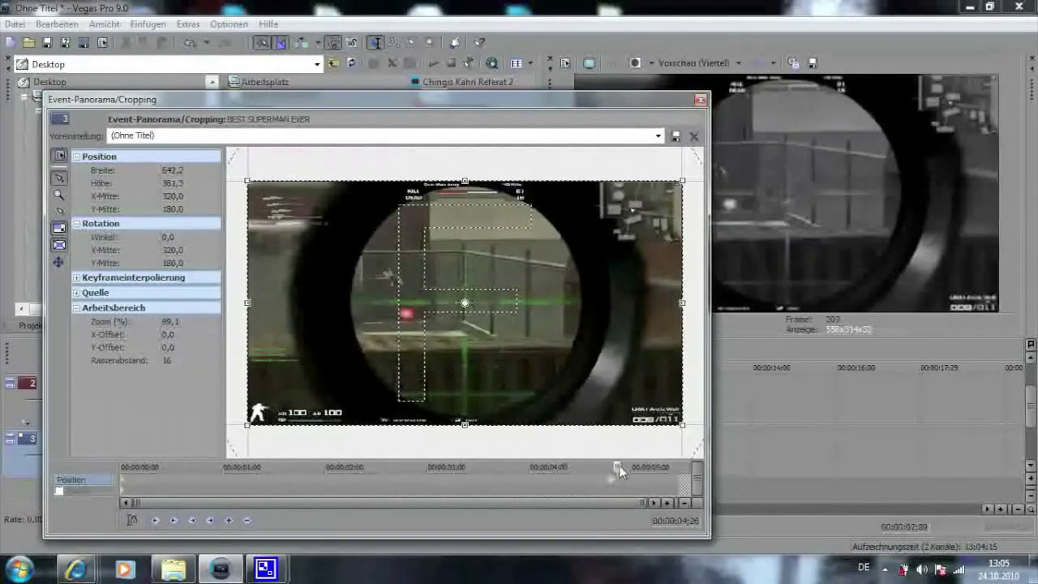
At frame 214, rotate the crop frame by 11.4 degrees and preview it
left_click_drag(613, 474, 640, 463)
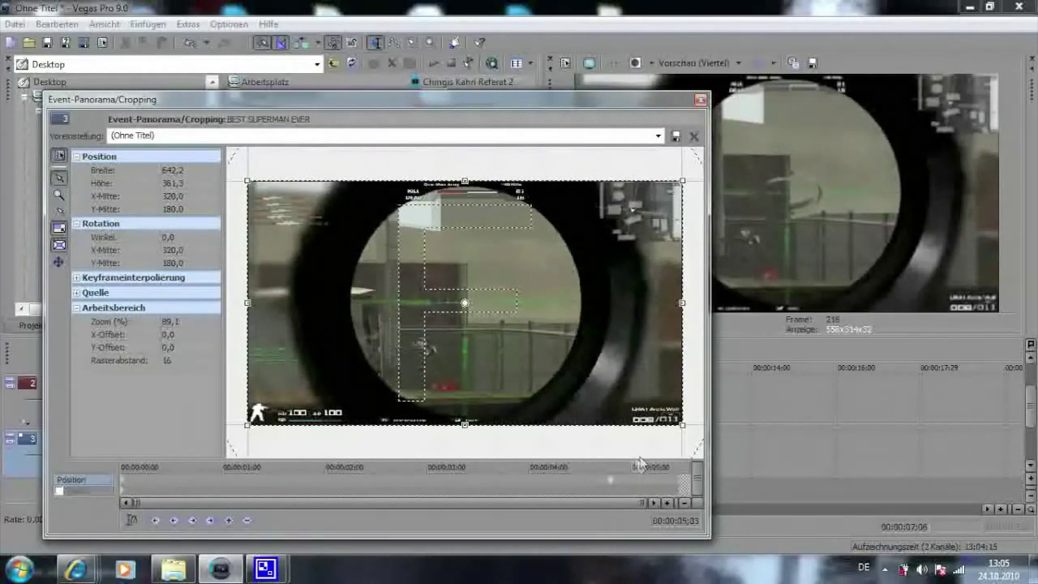
left_click_drag(640, 462, 635, 465)
mouse_move(685, 322)
left_mouse_down()
mouse_move(685, 369)
mouse_move(602, 342)
left_mouse_up()
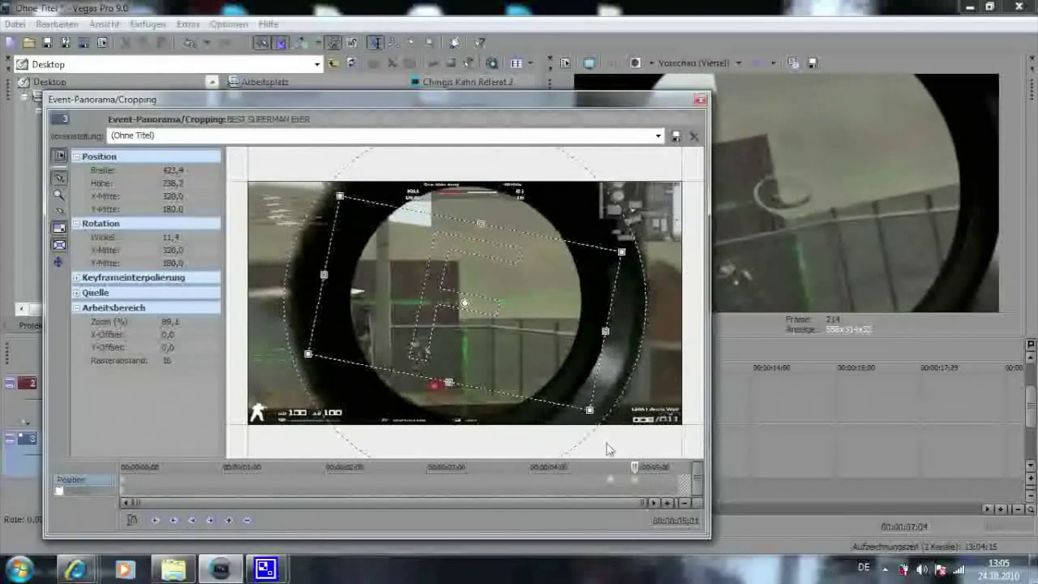
left_click_drag(636, 471, 679, 467)
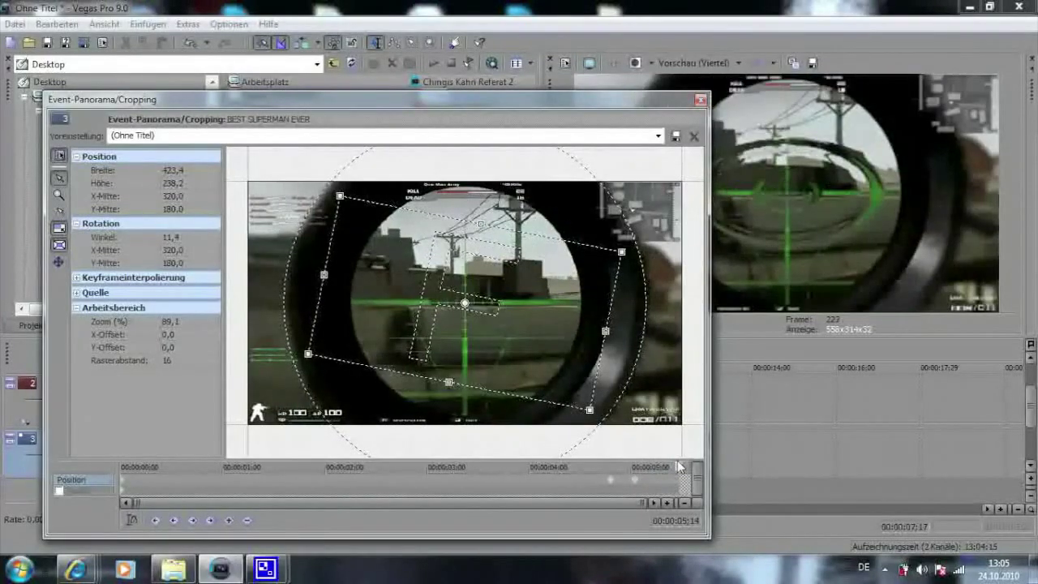
left_click(700, 100)
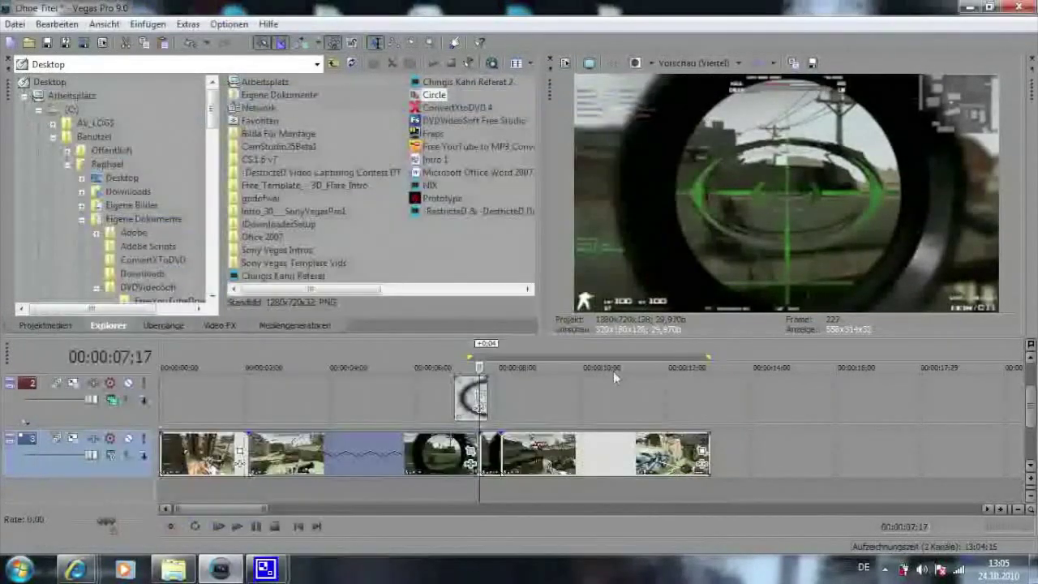
left_click(424, 356)
left_click(237, 526)
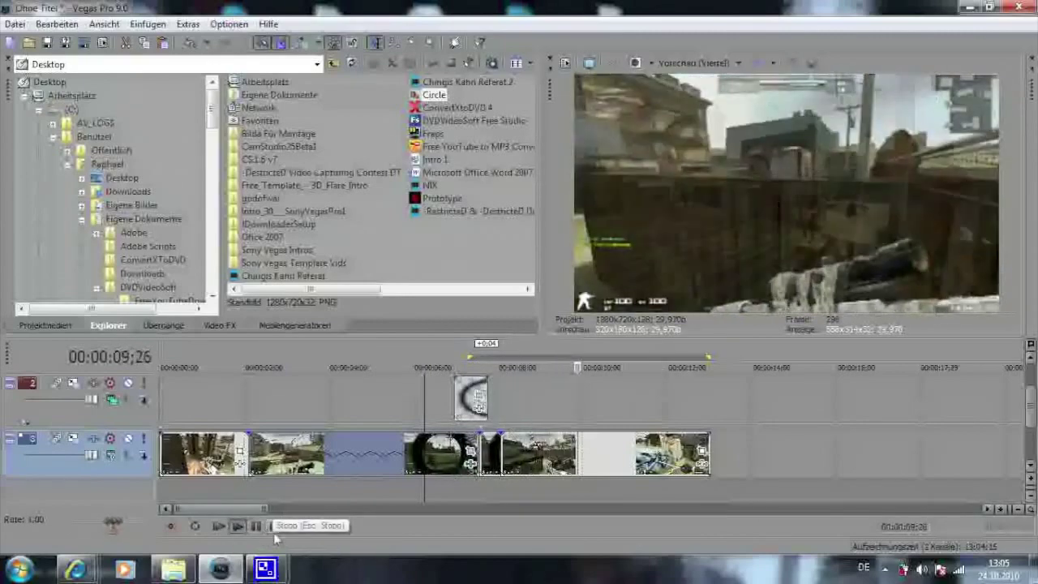
left_click(274, 526)
left_click(471, 451)
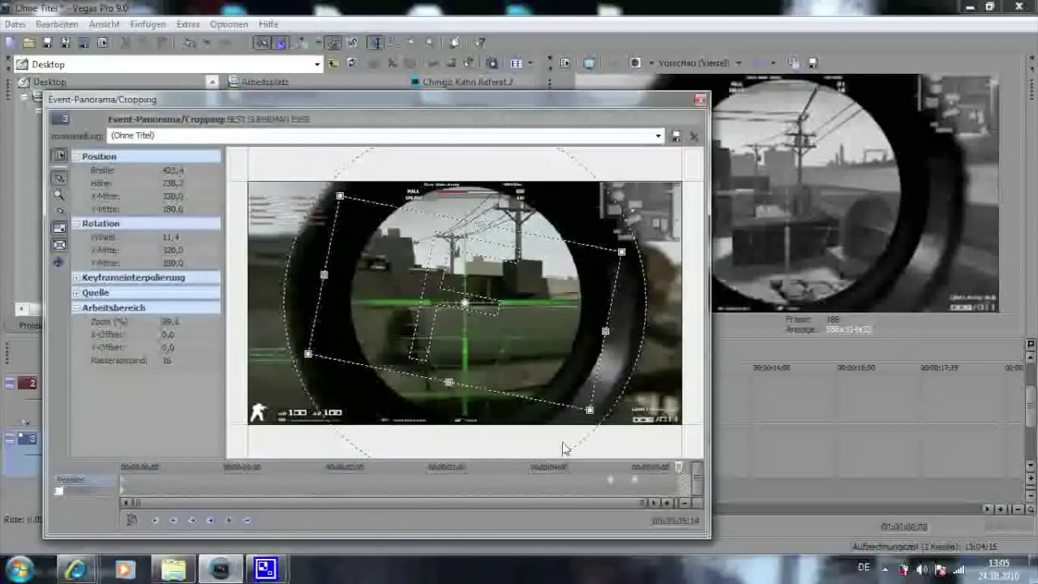
left_click_drag(610, 483, 534, 478)
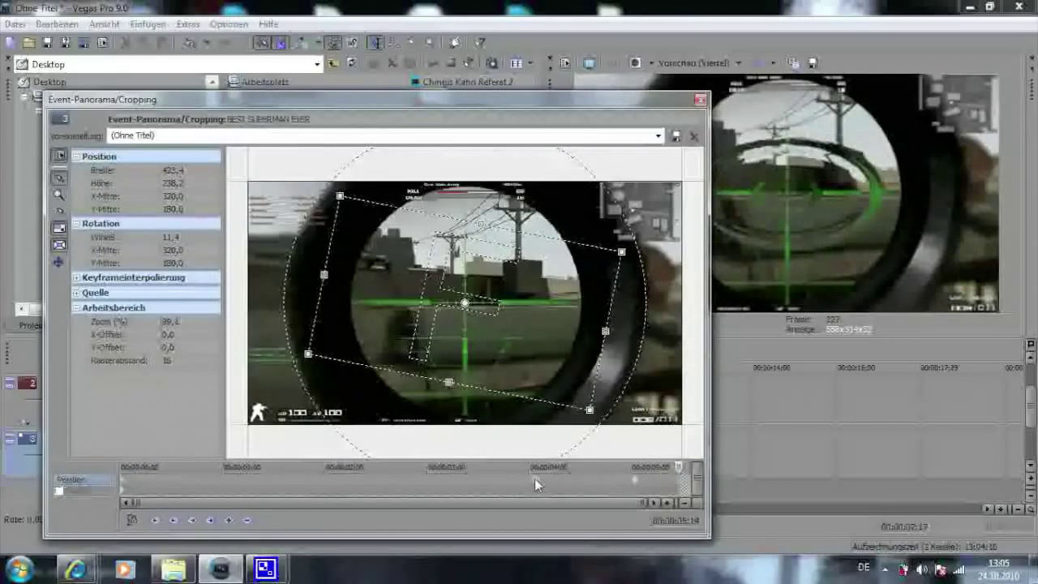
left_click(700, 101)
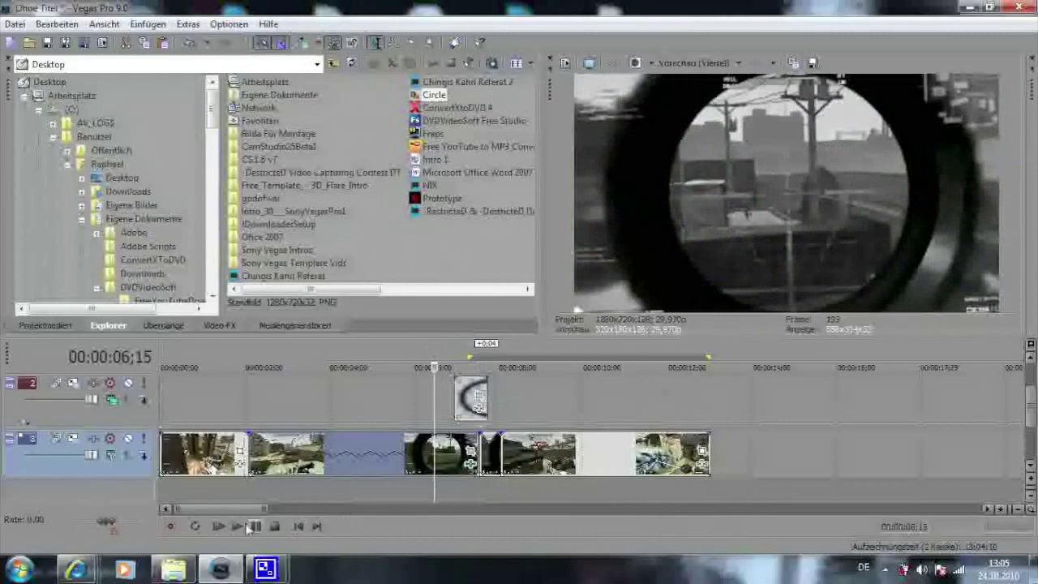
left_click(237, 526)
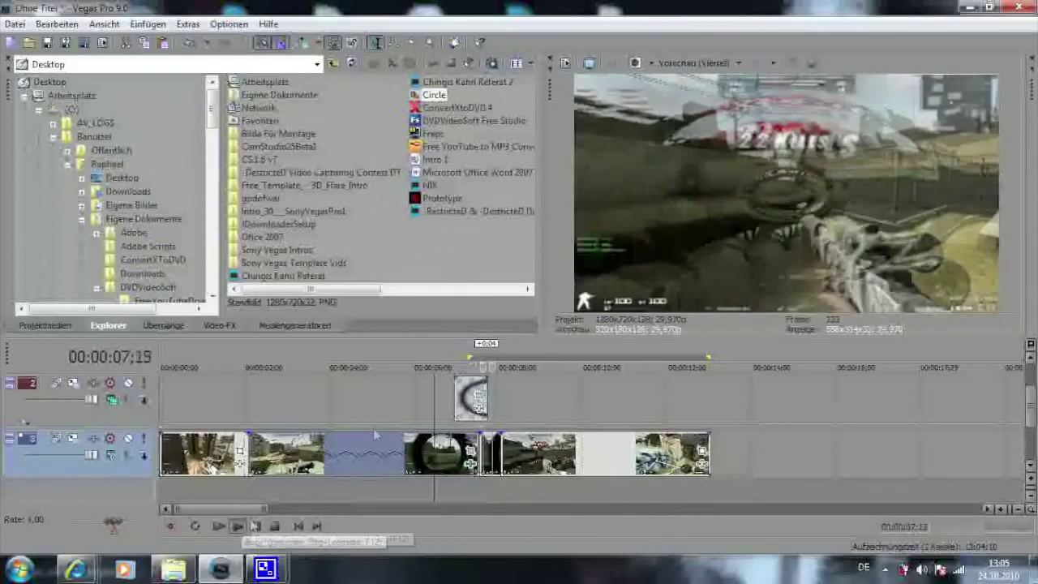
left_click(274, 526)
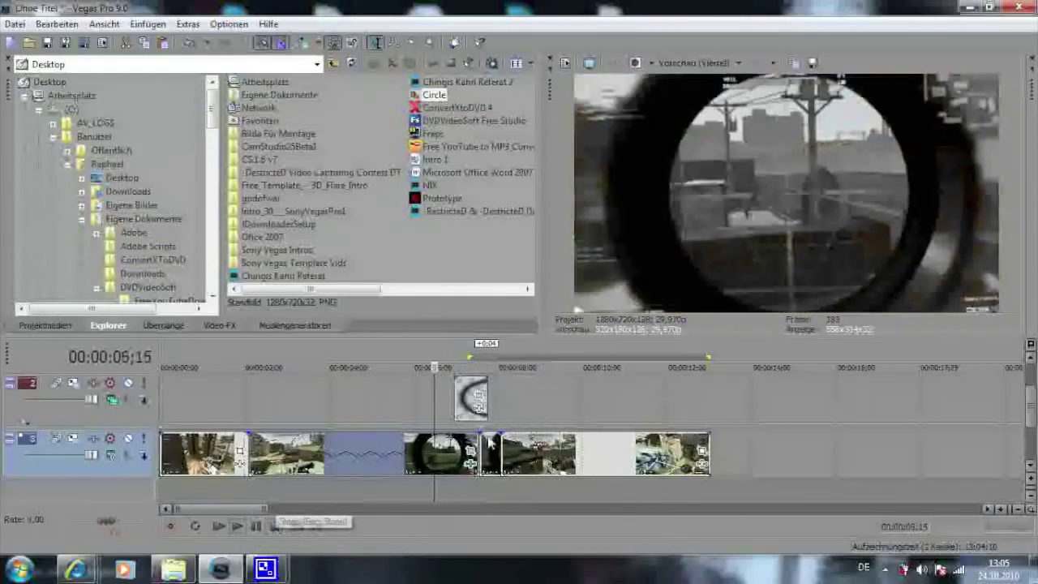
left_click(471, 450)
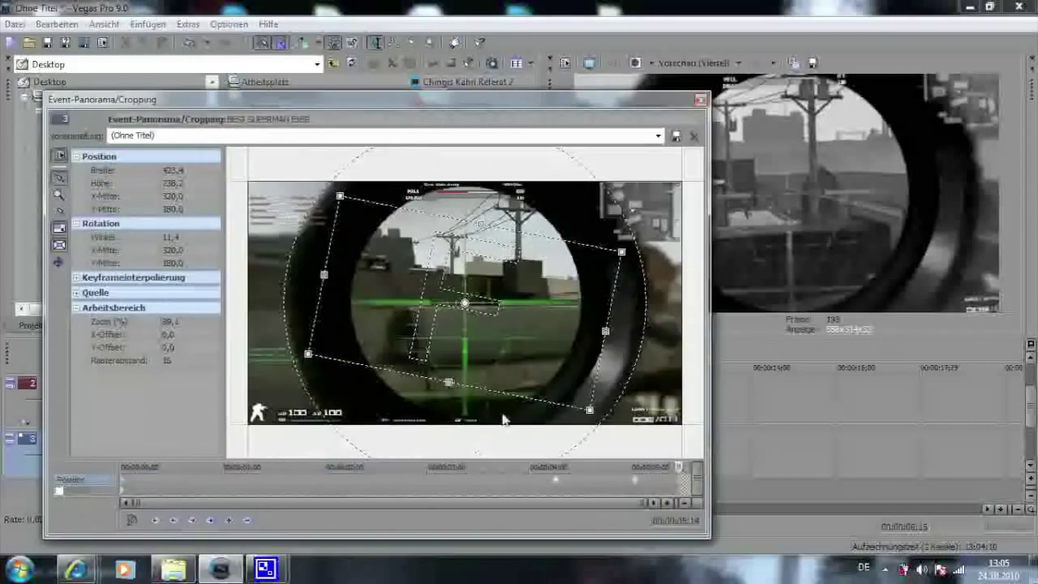
left_click(575, 484)
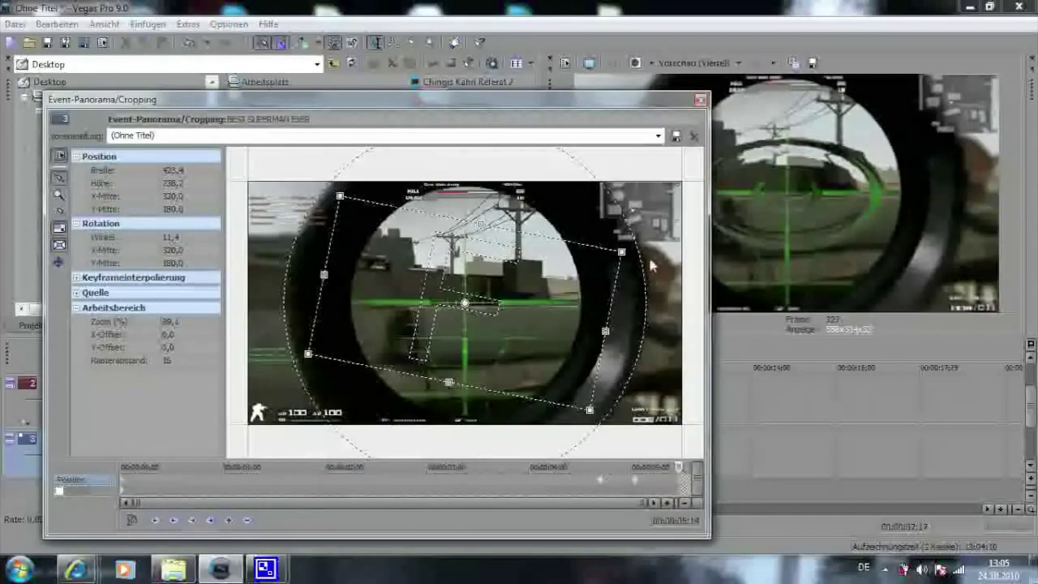
left_click(700, 99)
left_click(450, 342)
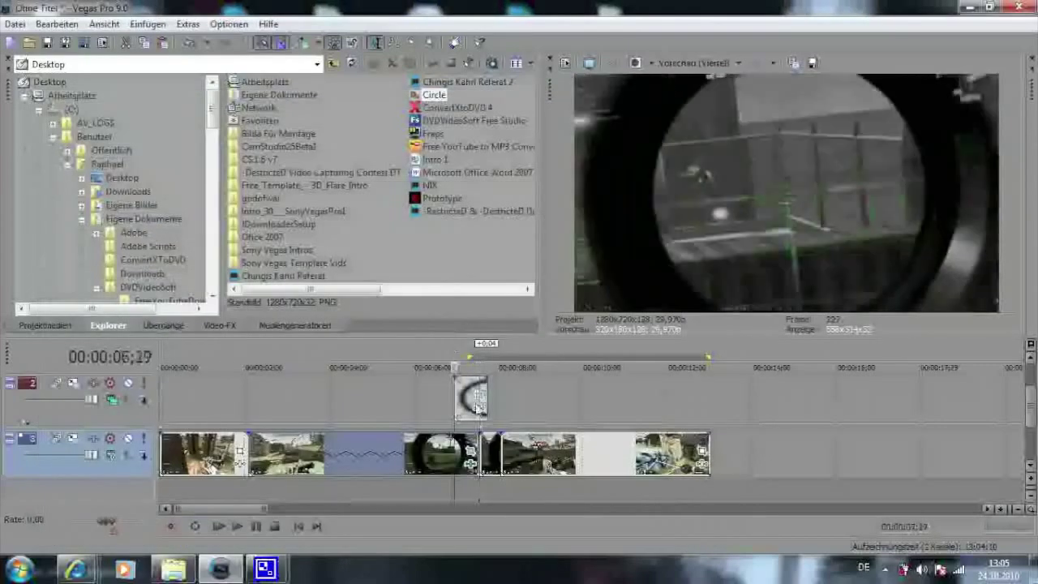
left_click(239, 527)
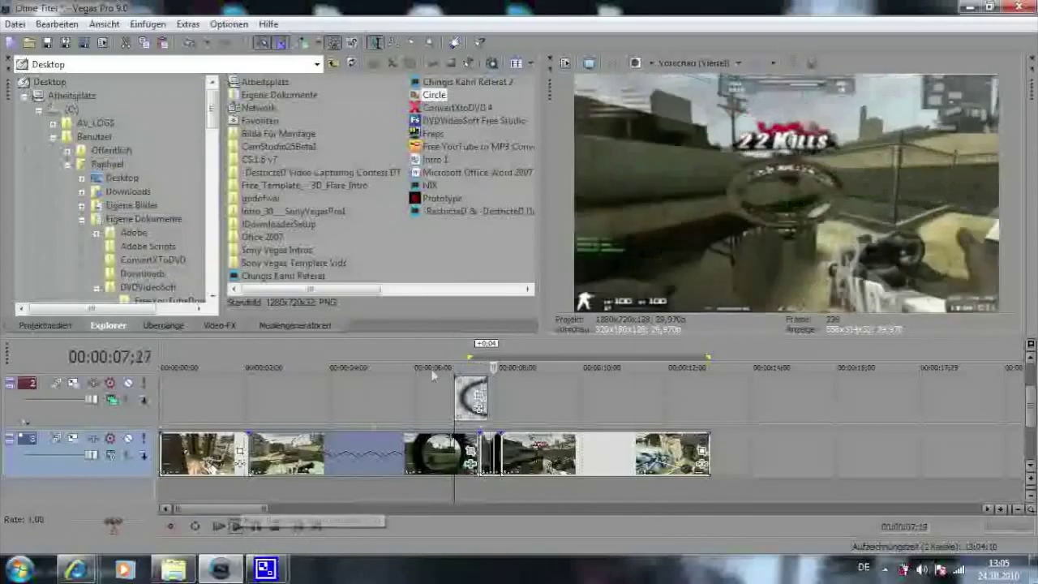
left_click(422, 348)
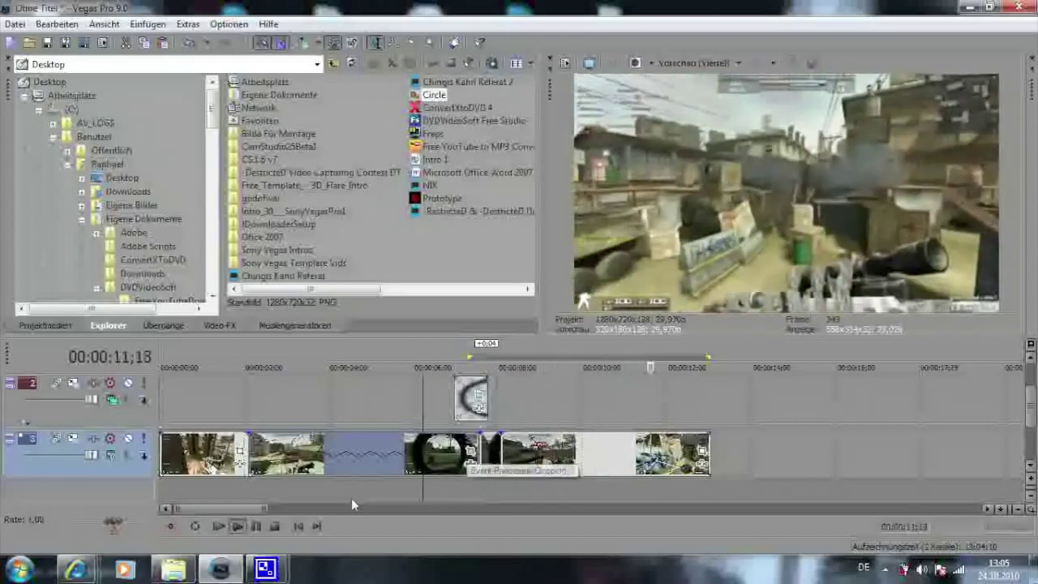
key("space")
Restore the scope shot's later crop to the unrotated 640 × 360 frame
left_click(470, 450)
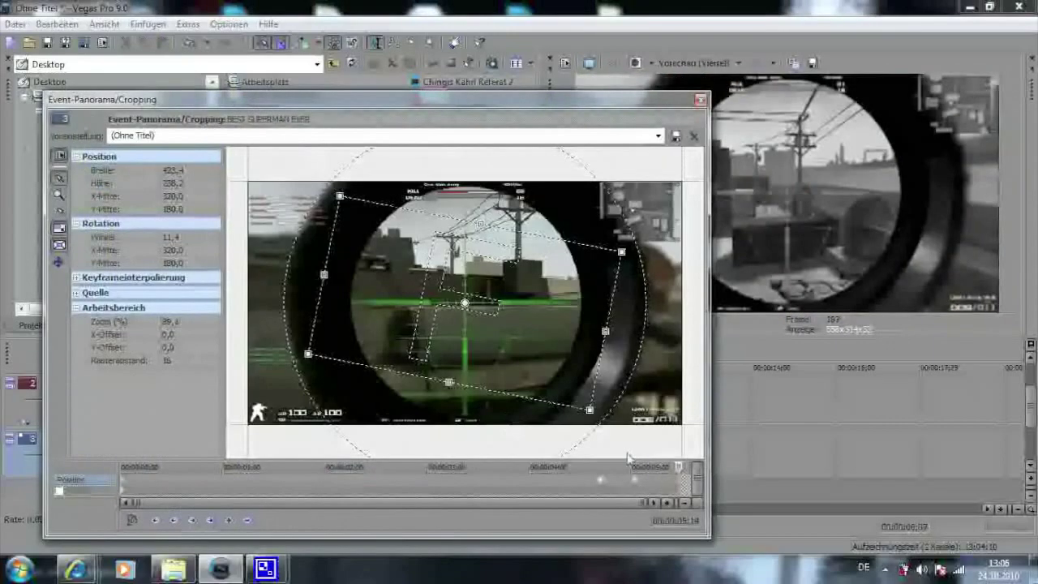
key("space")
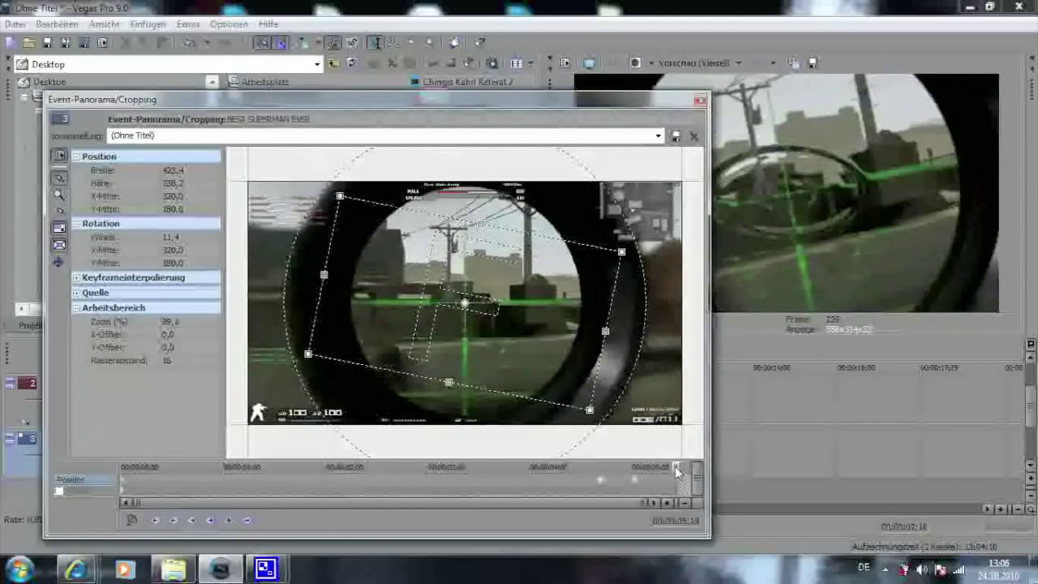
right_click(605, 333)
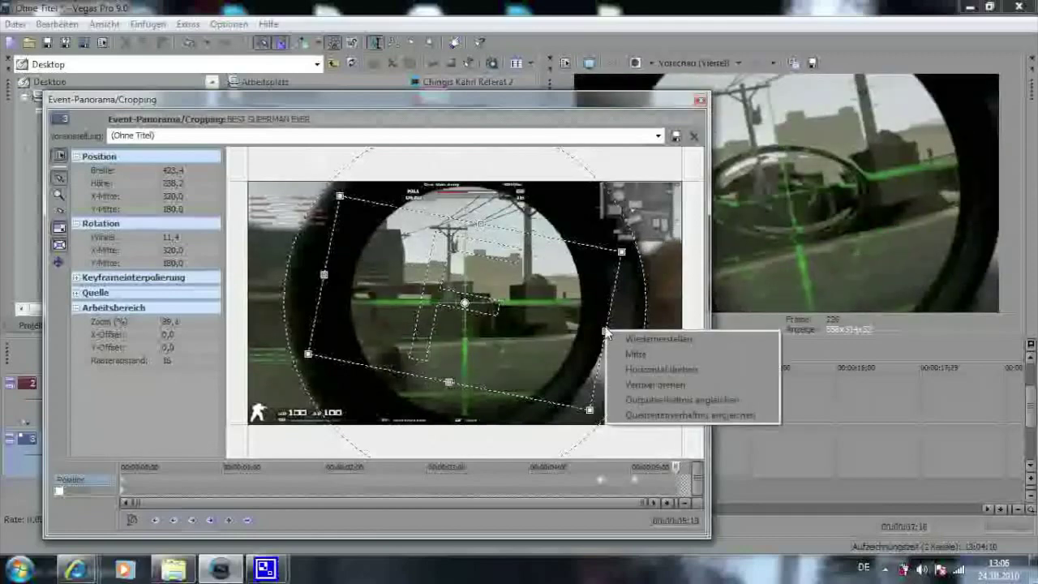
left_click(641, 339)
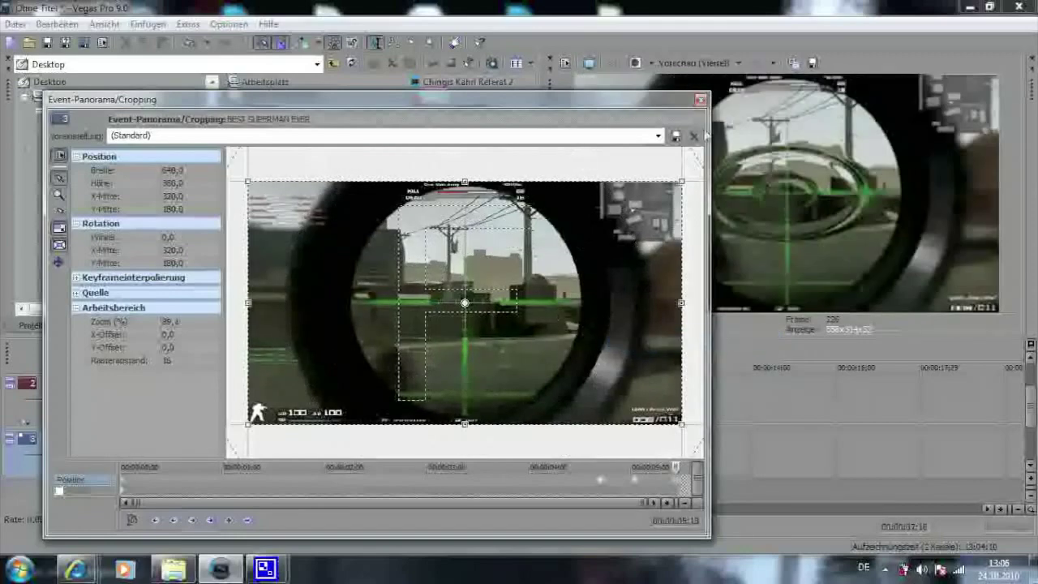
left_click(700, 98)
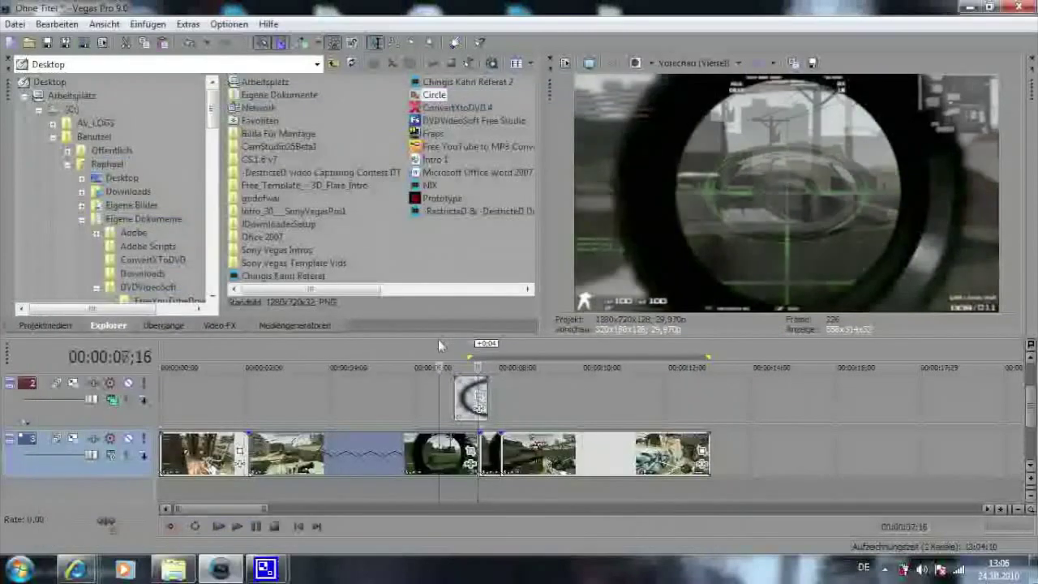
key("space")
left_click(237, 526)
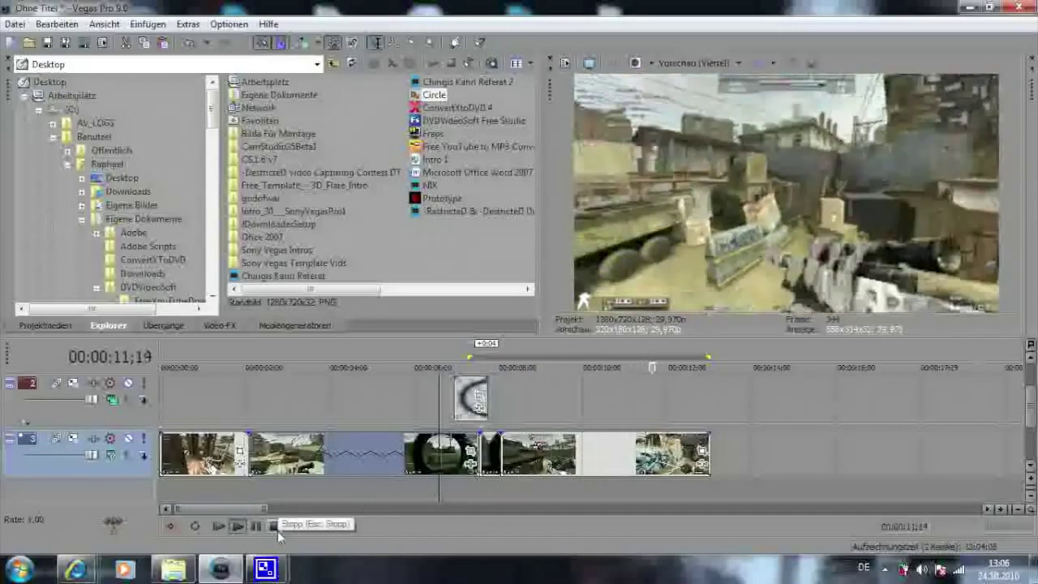
left_click(275, 527)
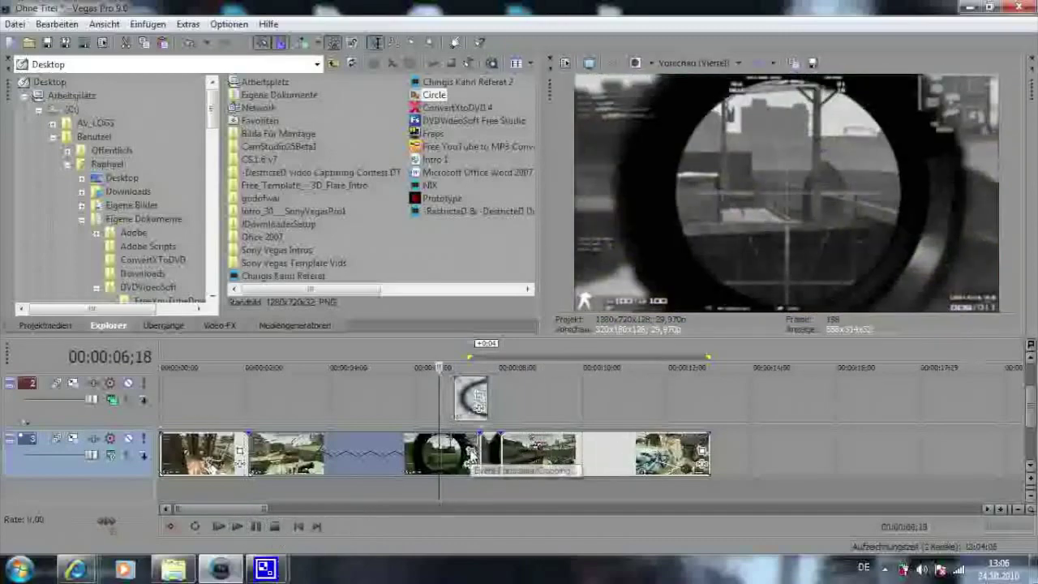
left_click(471, 452)
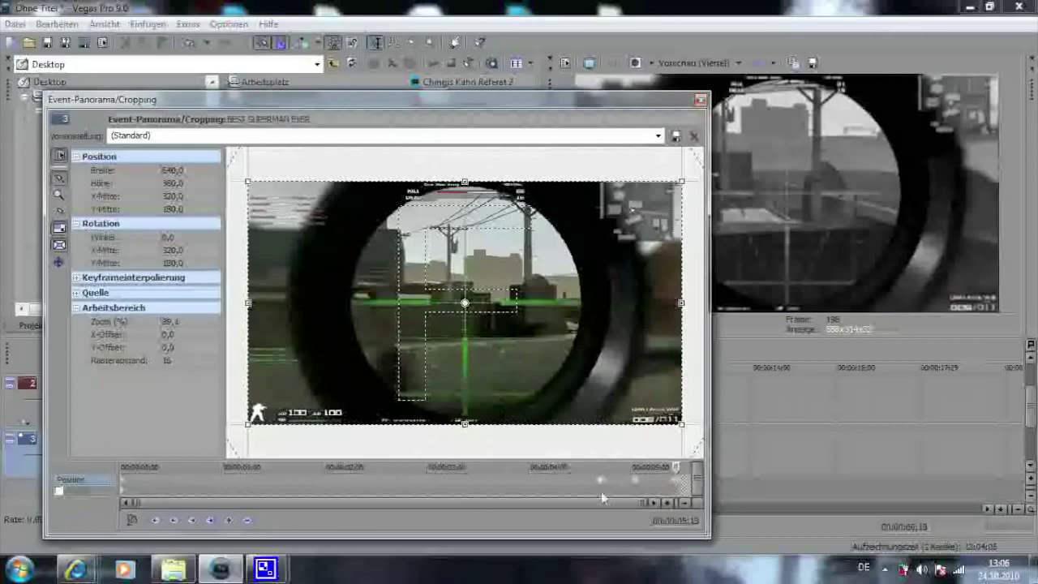
left_click_drag(608, 484, 615, 484)
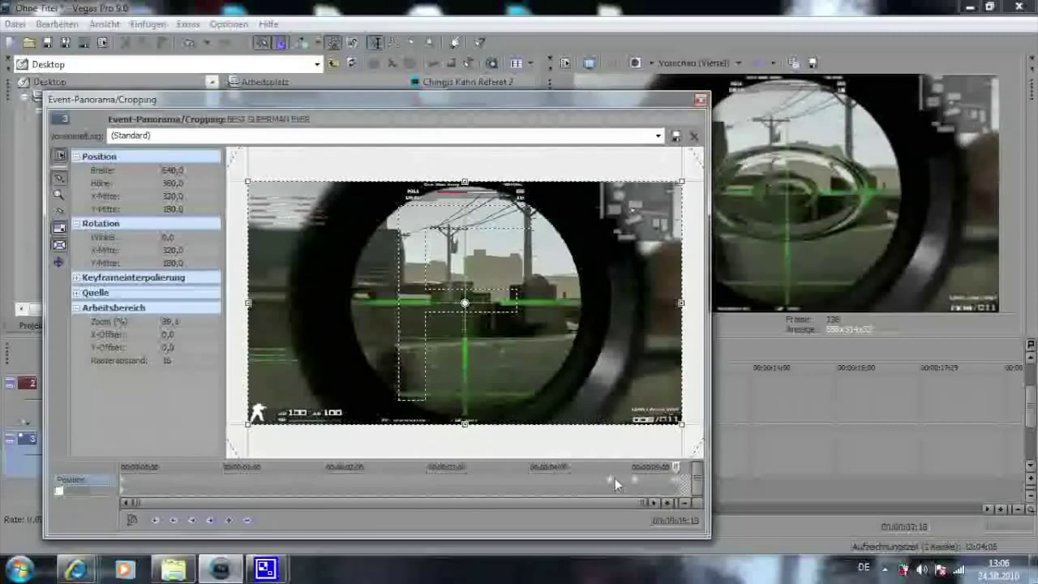
left_click(699, 101)
left_click(451, 341)
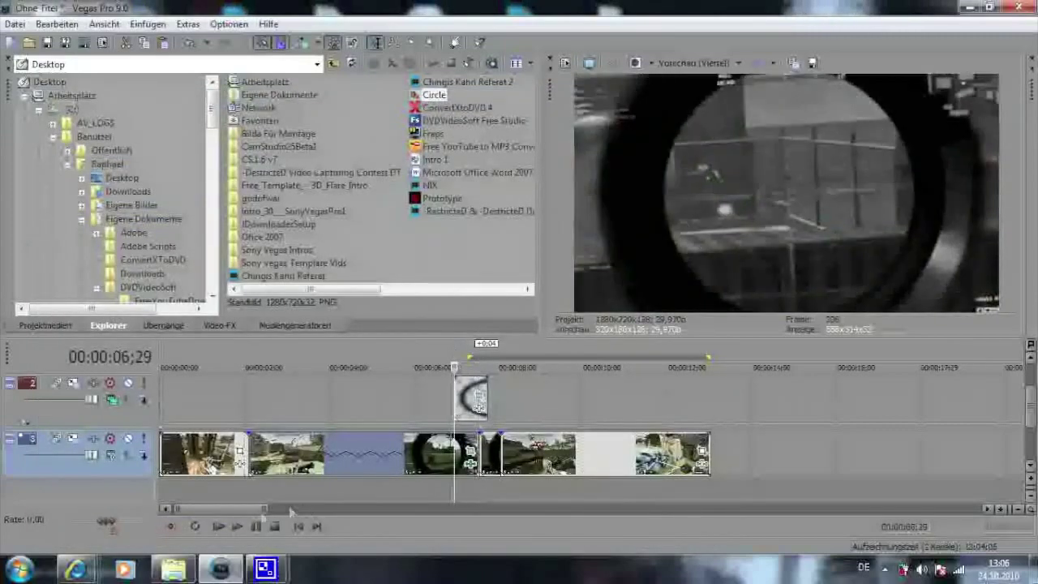
left_click(237, 526)
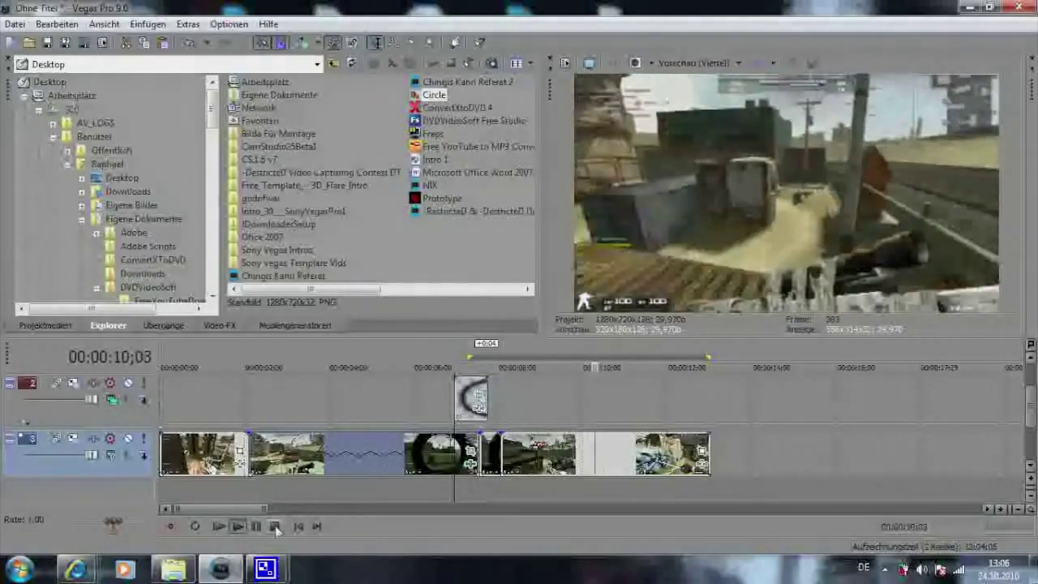
left_click(276, 526)
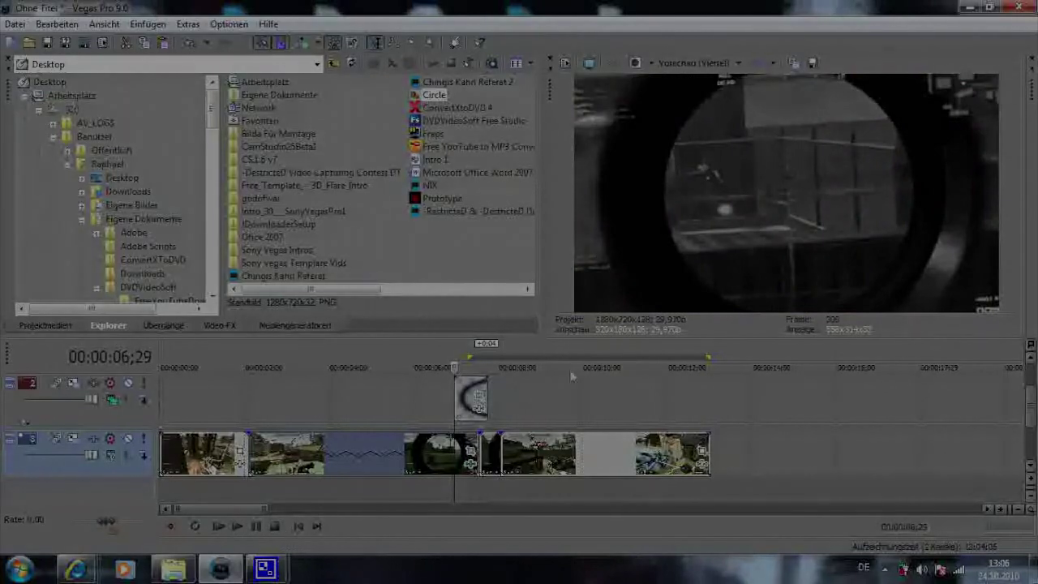